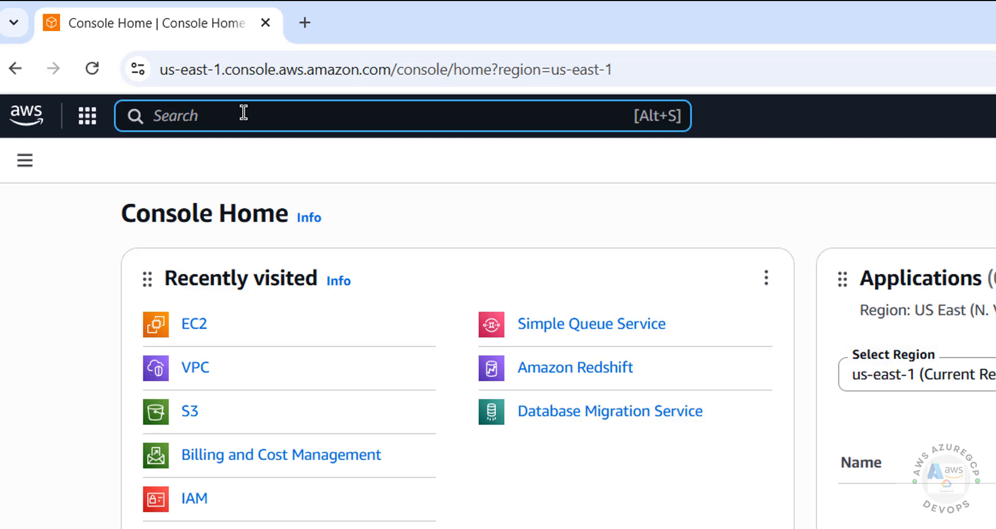
Step: Search the console for ec2 and open the EC2 service dashboard
{"action": "type", "text": "ec2"}
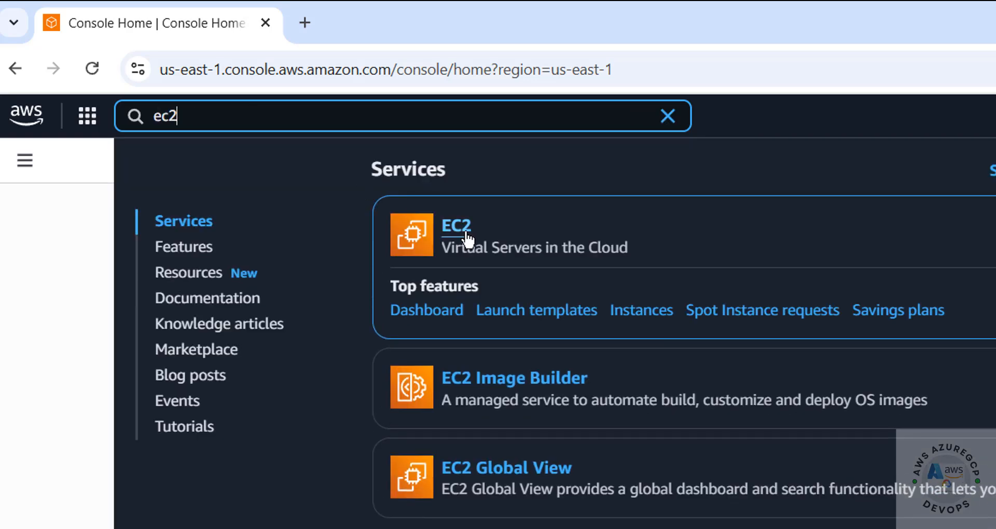
{"action": "left_click", "coordinate": [467, 237]}
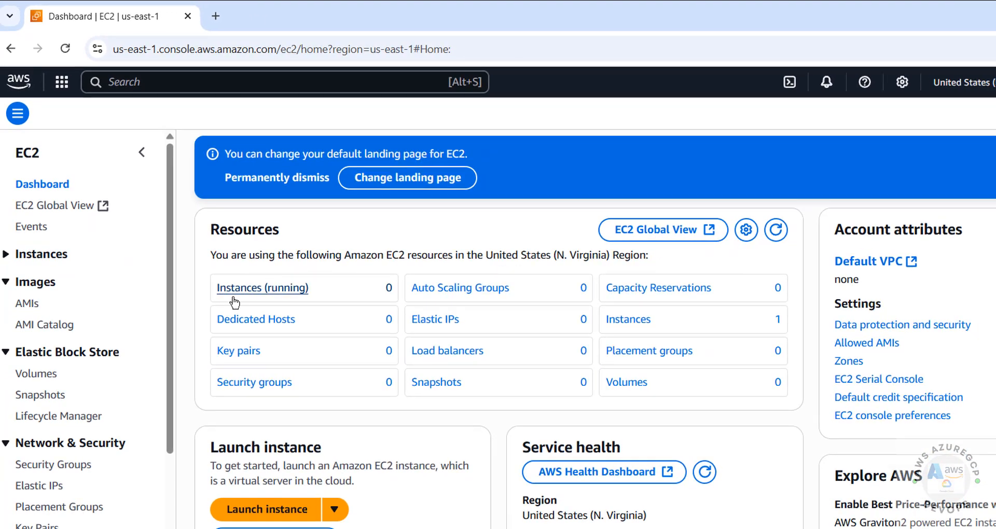
Step: Check the list of AWS regions for the one currently in use, keeping N. Virginia (us-east-1)
{"action": "left_click", "coordinate": [963, 82]}
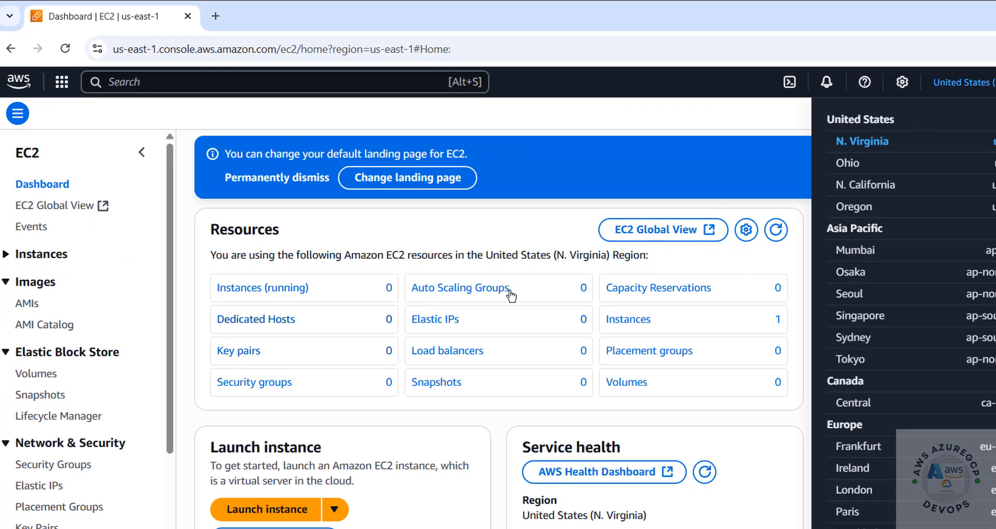
{"action": "left_click", "coordinate": [248, 478]}
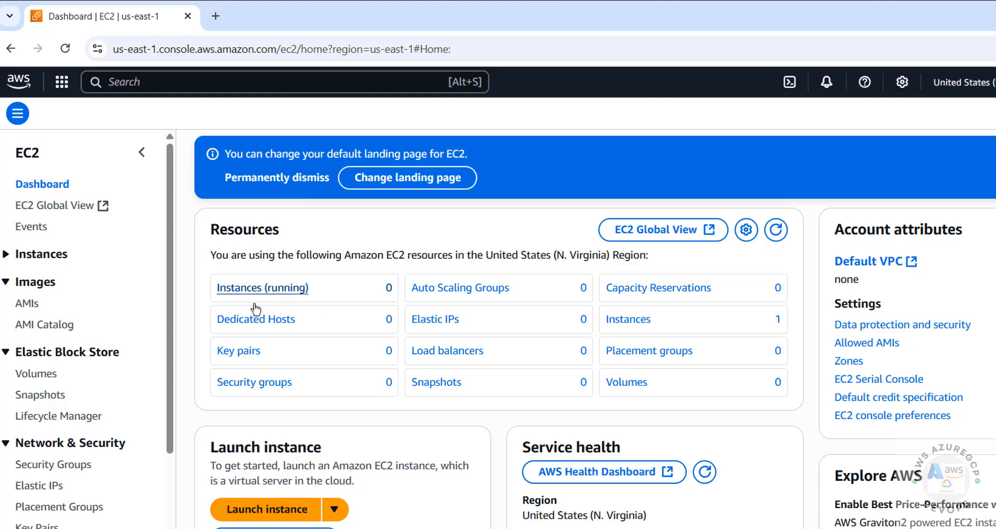
{"action": "left_click", "coordinate": [952, 83]}
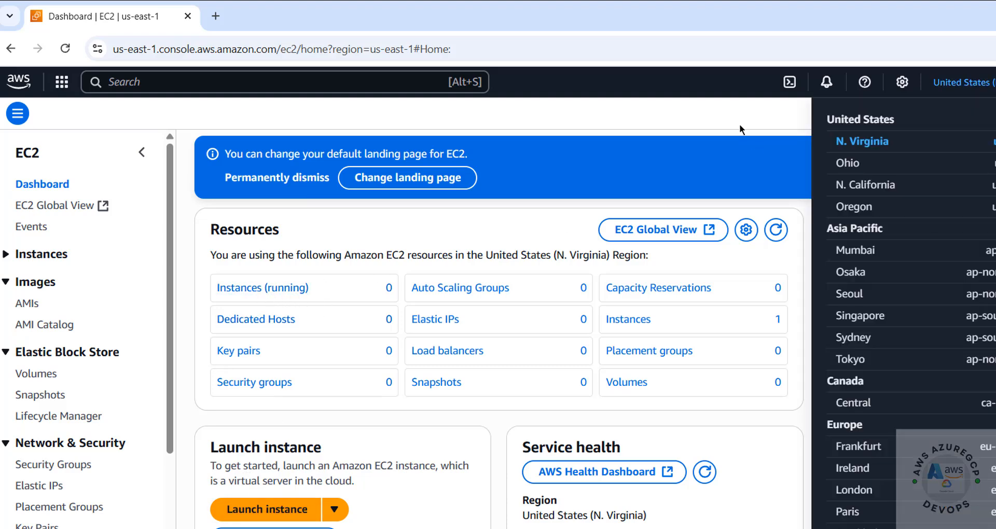
{"action": "left_click", "coordinate": [955, 84]}
{"action": "left_click", "coordinate": [956, 84]}
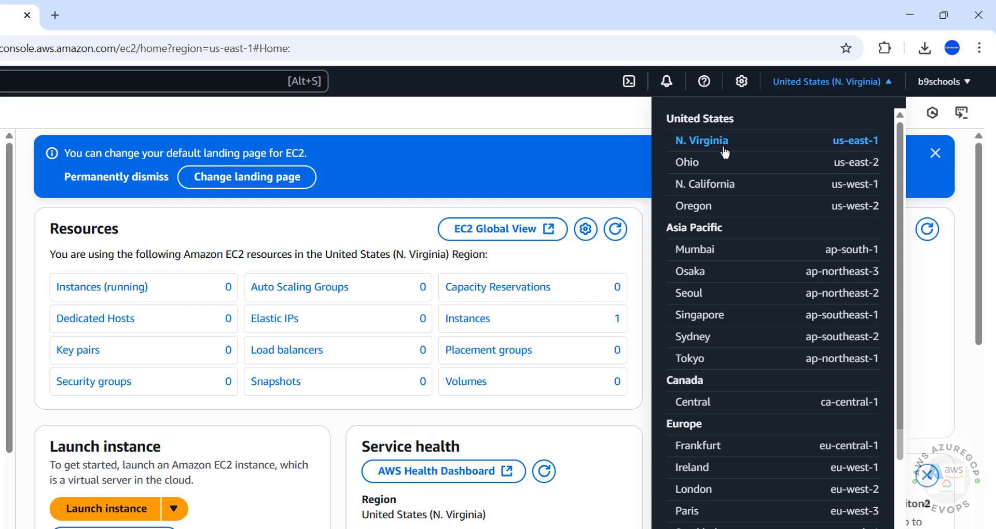
{"action": "left_click", "coordinate": [547, 117]}
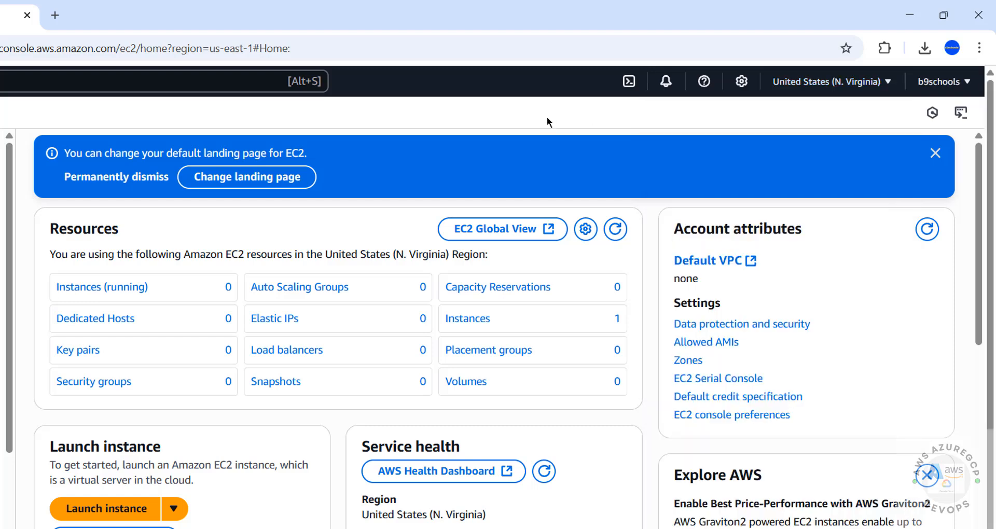
Step: Start launching a new instance from the running instances list and name it fed42ec2
{"action": "left_click", "coordinate": [116, 289]}
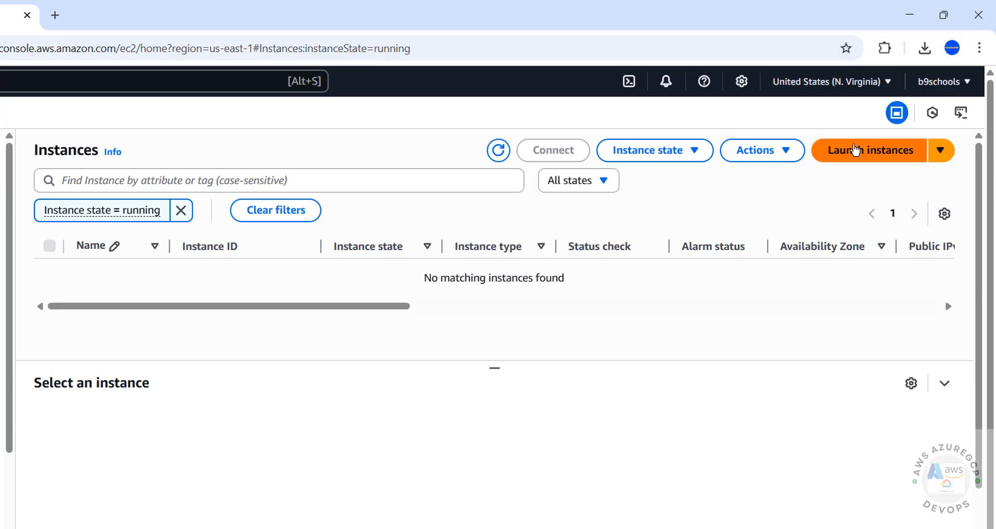
{"action": "left_click", "coordinate": [856, 150]}
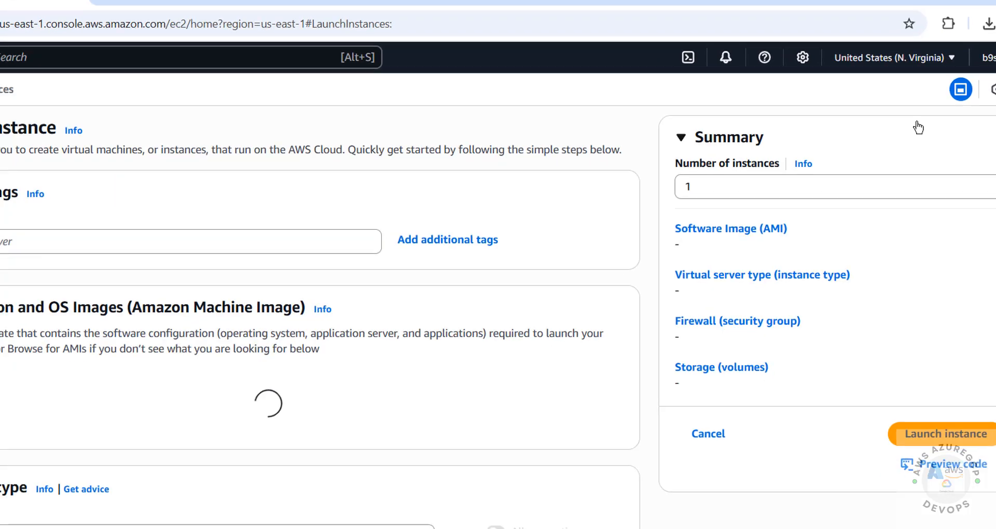
{"action": "left_click", "coordinate": [282, 184]}
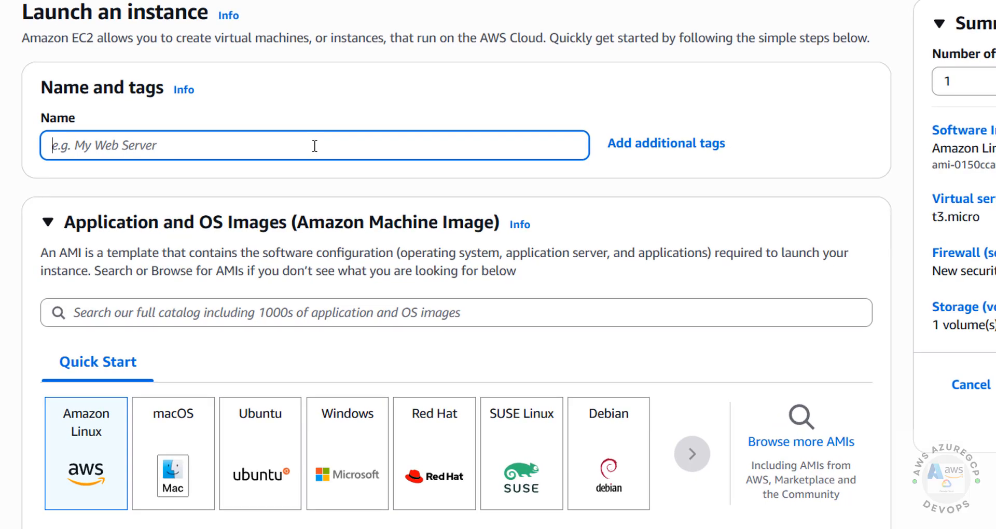
{"action": "type", "text": "fedec"}
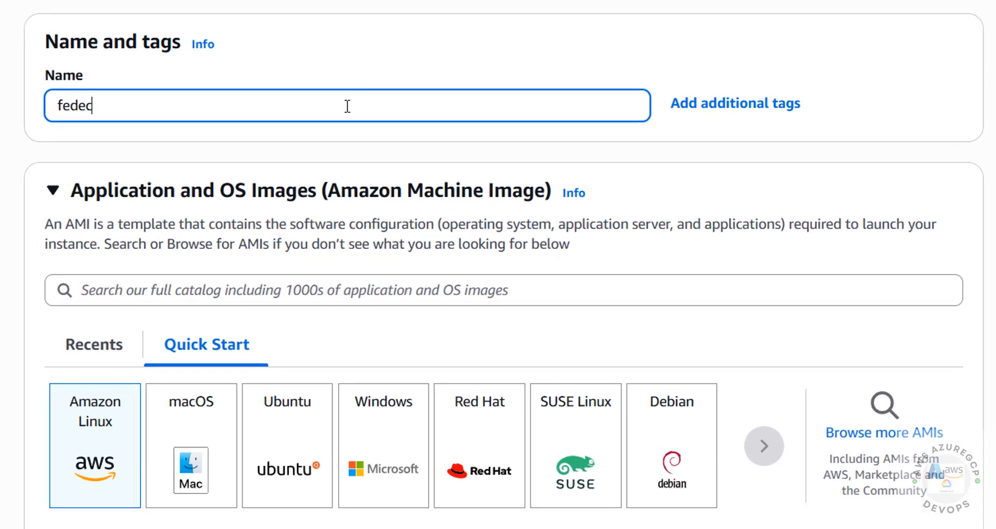
{"action": "key", "text": "BackSpace"}
{"action": "key", "text": "BackSpace"}
{"action": "type", "text": "3"}
{"action": "key", "text": "BackSpace"}
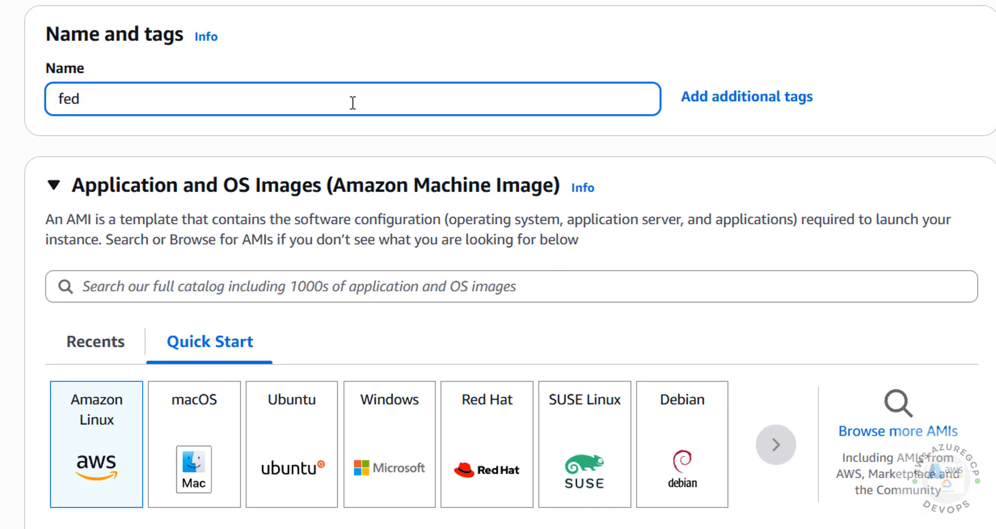
{"action": "type", "text": "42ec2"}
{"action": "key", "text": "ctrl+a"}
{"action": "left_click", "coordinate": [646, 154]}
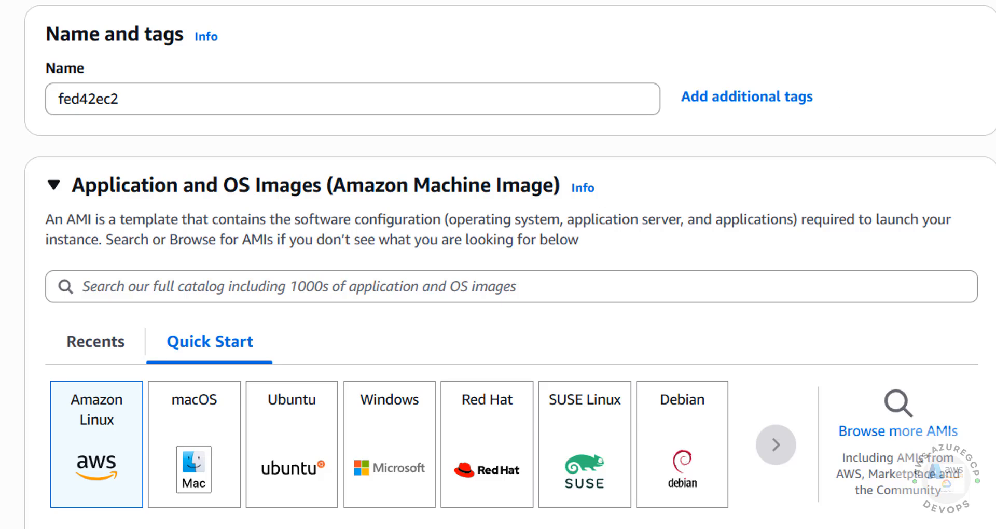
Step: Browse more AMIs for the instance and search the catalog for fedora
{"action": "scroll", "coordinate": [498, 265], "scroll_direction": "down", "scroll_amount": 5}
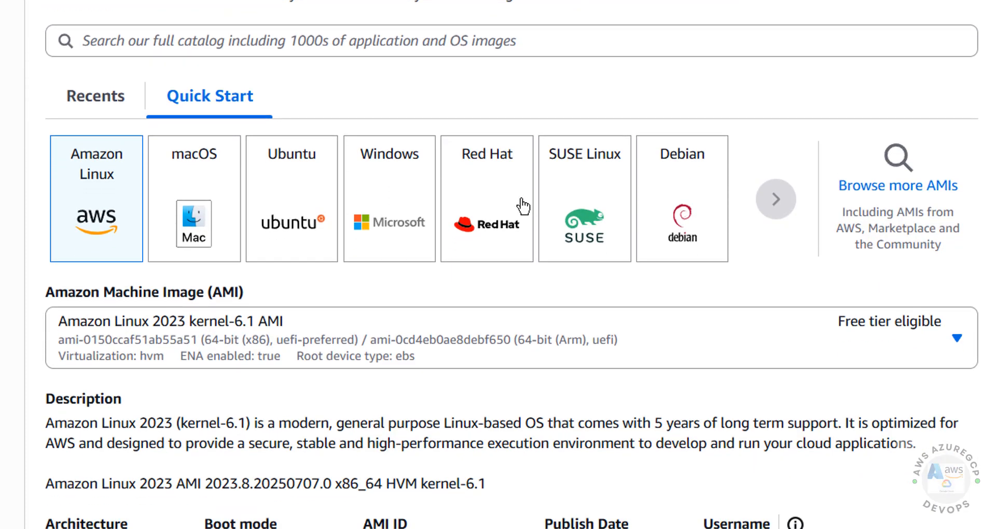
{"action": "left_click", "coordinate": [859, 182]}
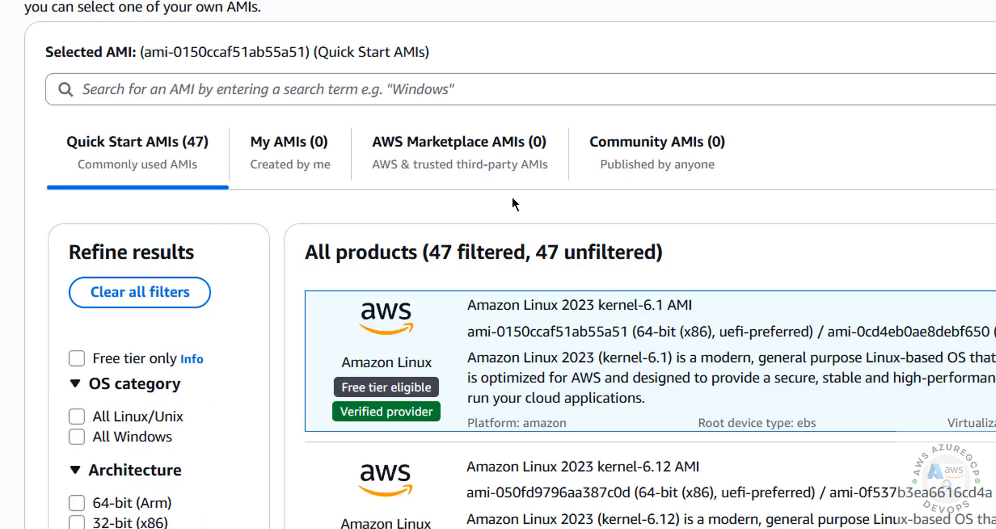
{"action": "left_click", "coordinate": [415, 101]}
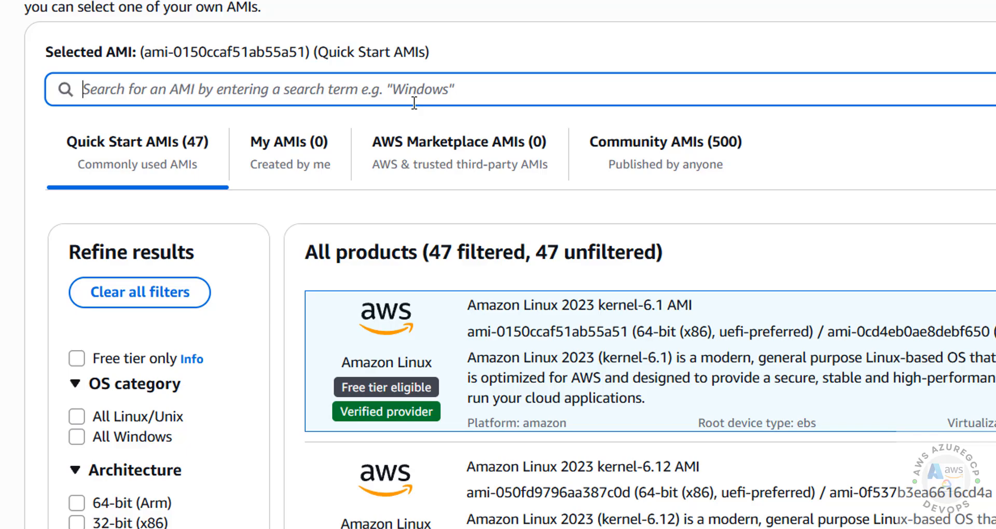
{"action": "type", "text": "fedora"}
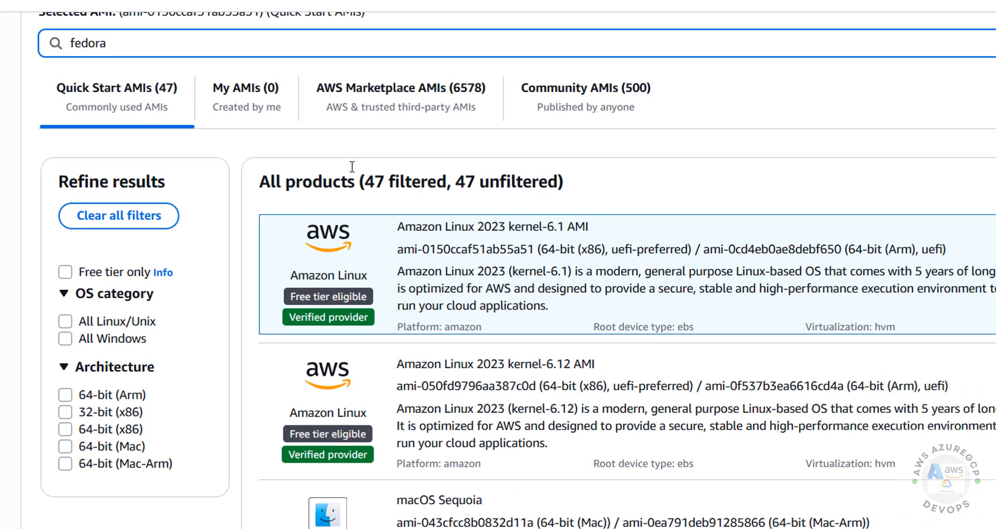
{"action": "key", "text": "Return"}
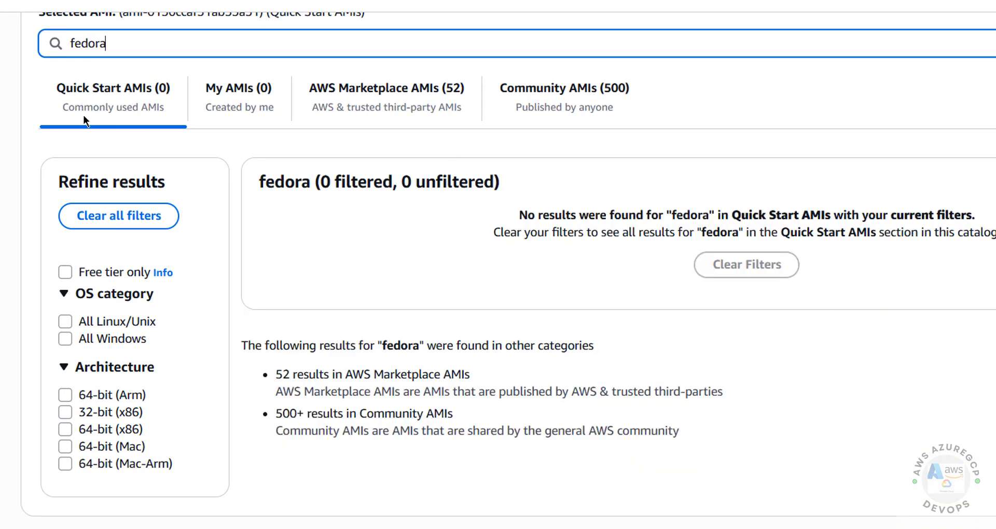
Step: Narrow the AWS Marketplace AMI search to fedora 42 and select the Fedora 42 (Fedora Cloud 42) image by SupportedImages
{"action": "left_click", "coordinate": [428, 95]}
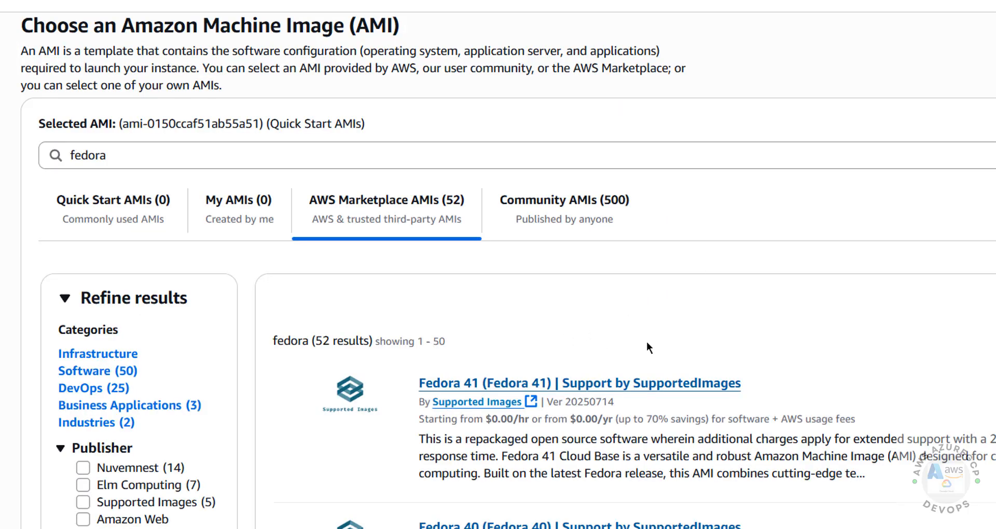
{"action": "left_click", "coordinate": [299, 154]}
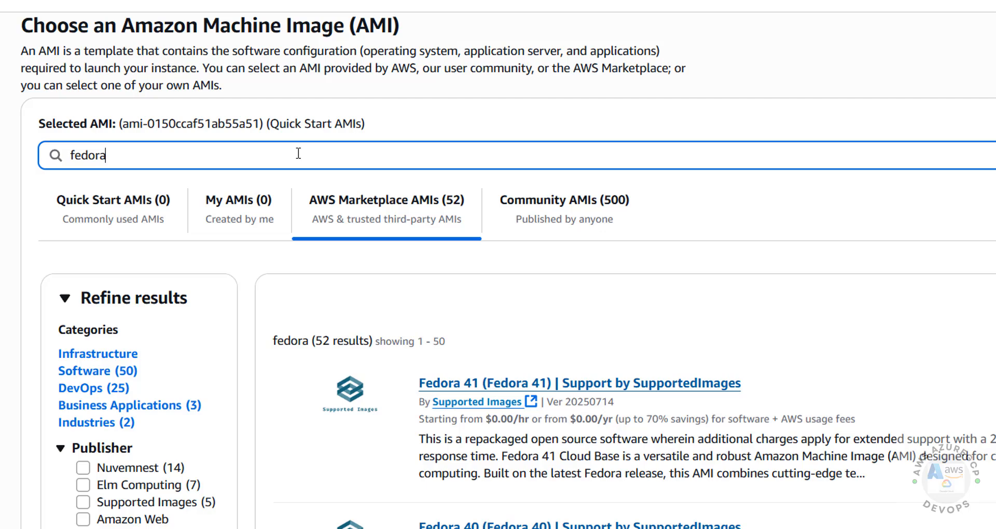
{"action": "type", "text": "42"}
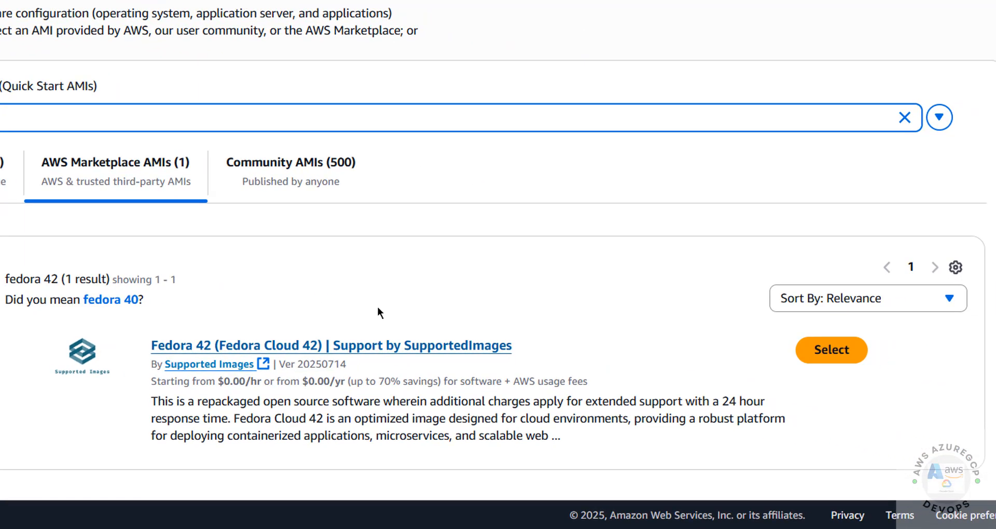
{"action": "scroll", "coordinate": [377, 306], "scroll_direction": "down", "scroll_amount": 1}
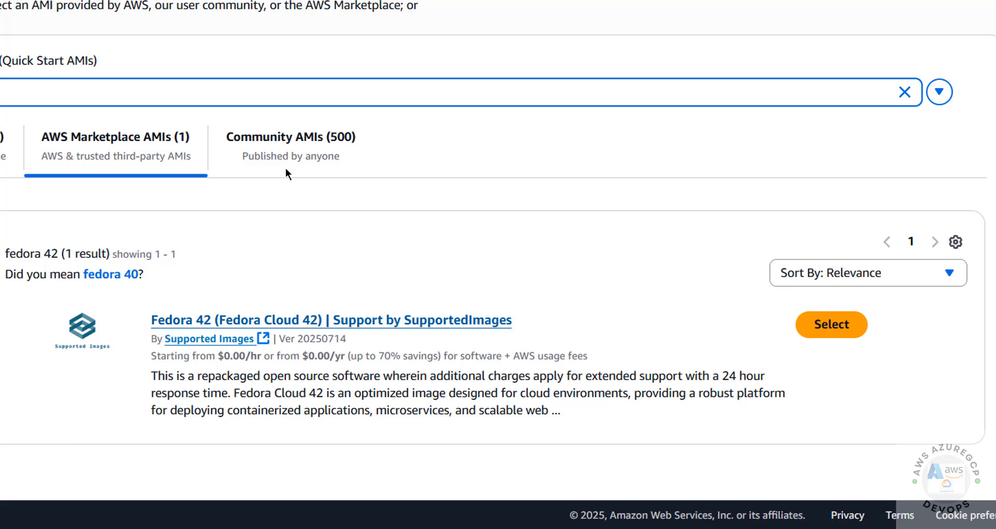
{"action": "left_click", "coordinate": [832, 326]}
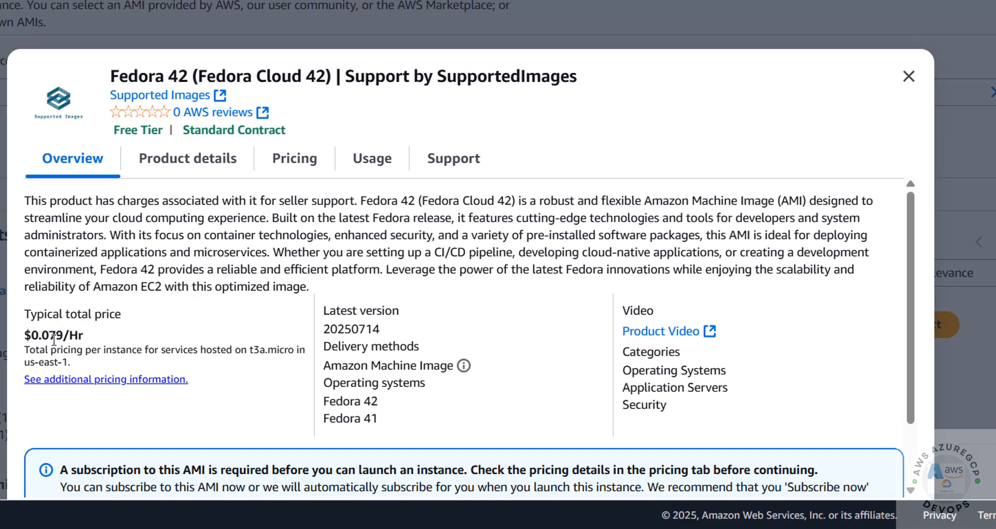
Step: Review the Fedora 42 image's overview, product details, pricing and usage instructions
{"action": "scroll", "coordinate": [908, 406], "scroll_direction": "down", "scroll_amount": 2}
{"action": "scroll", "coordinate": [899, 305], "scroll_direction": "up", "scroll_amount": 2}
{"action": "scroll", "coordinate": [899, 301], "scroll_direction": "down", "scroll_amount": 2}
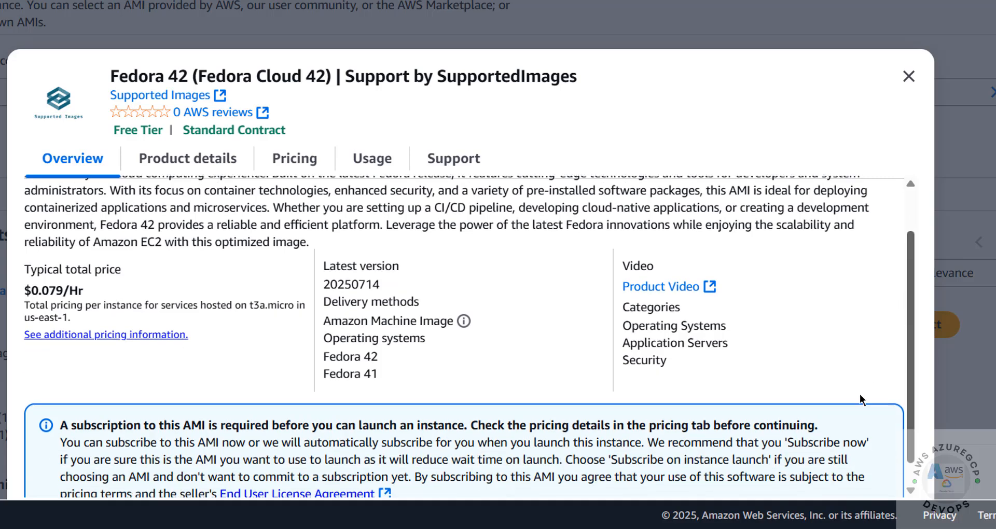
{"action": "scroll", "coordinate": [893, 280], "scroll_direction": "up", "scroll_amount": 2}
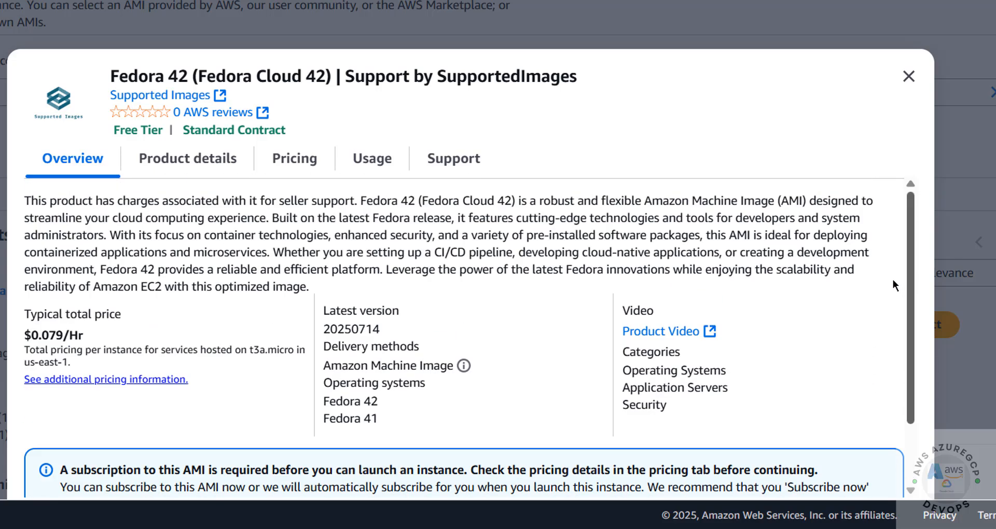
{"action": "left_click", "coordinate": [177, 158]}
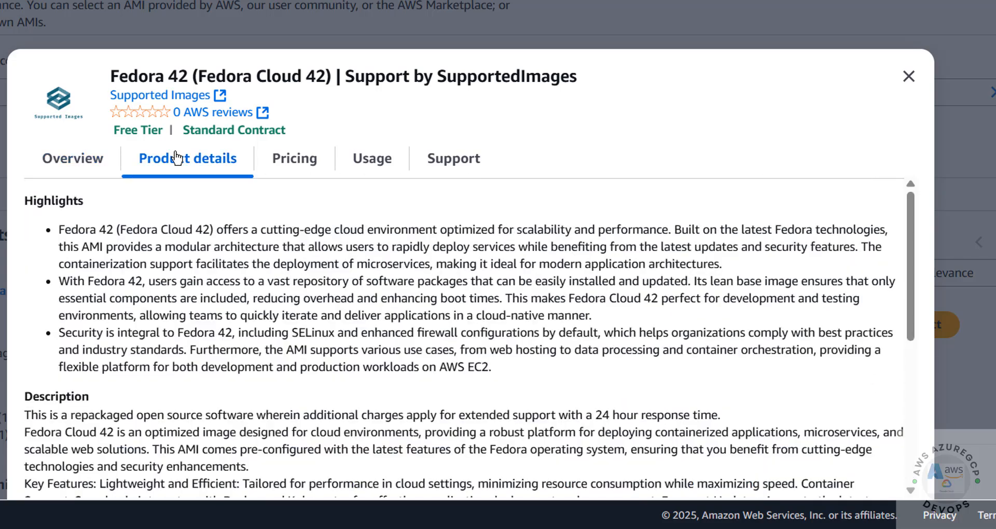
{"action": "left_click", "coordinate": [306, 165]}
{"action": "left_click", "coordinate": [376, 165]}
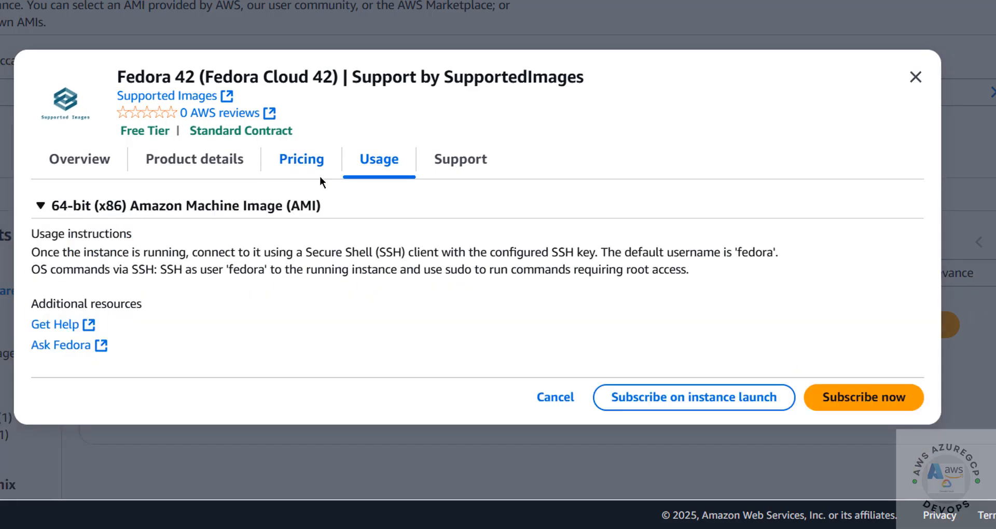
{"action": "left_click", "coordinate": [294, 168]}
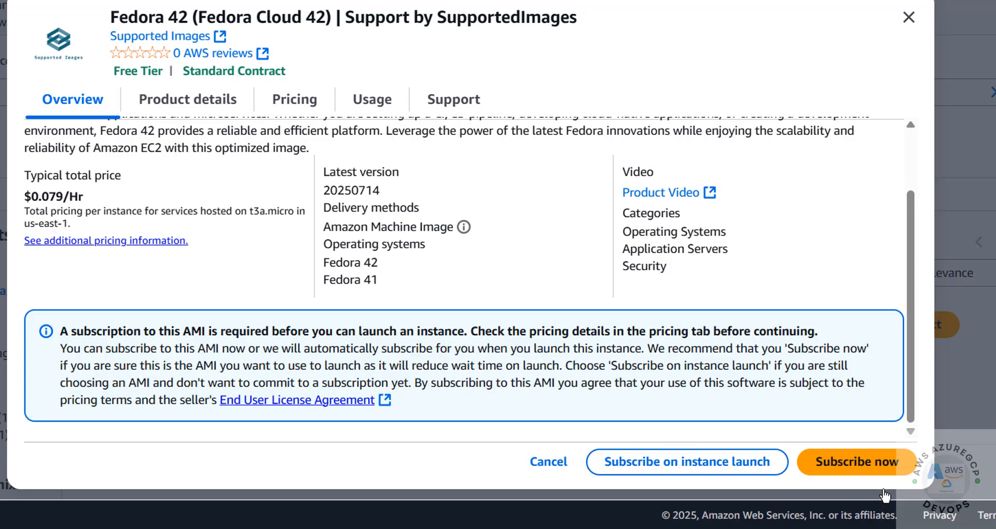
Step: Subscribe to the Fedora 42 image immediately and check its AMI details in the launch form
{"action": "left_click", "coordinate": [853, 474]}
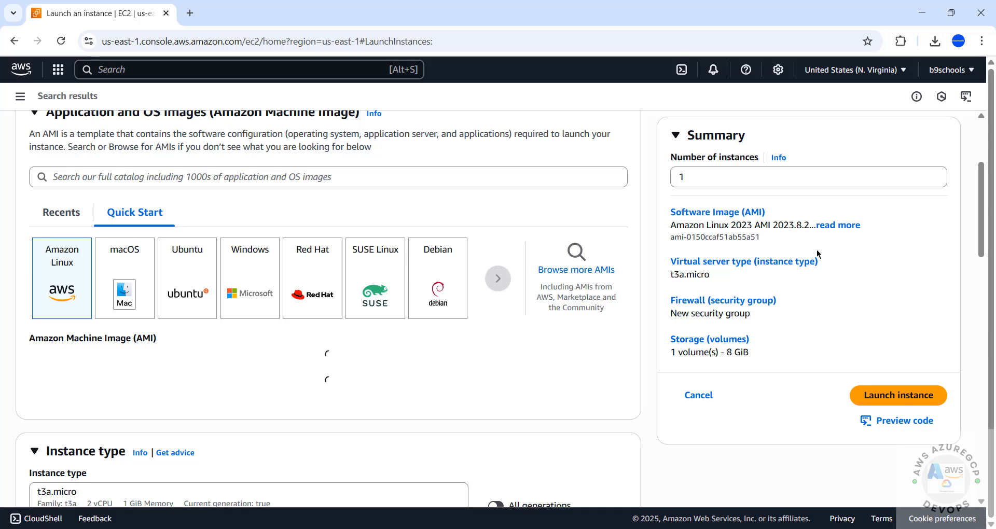
{"action": "scroll", "coordinate": [450, 293], "scroll_direction": "down", "scroll_amount": 5}
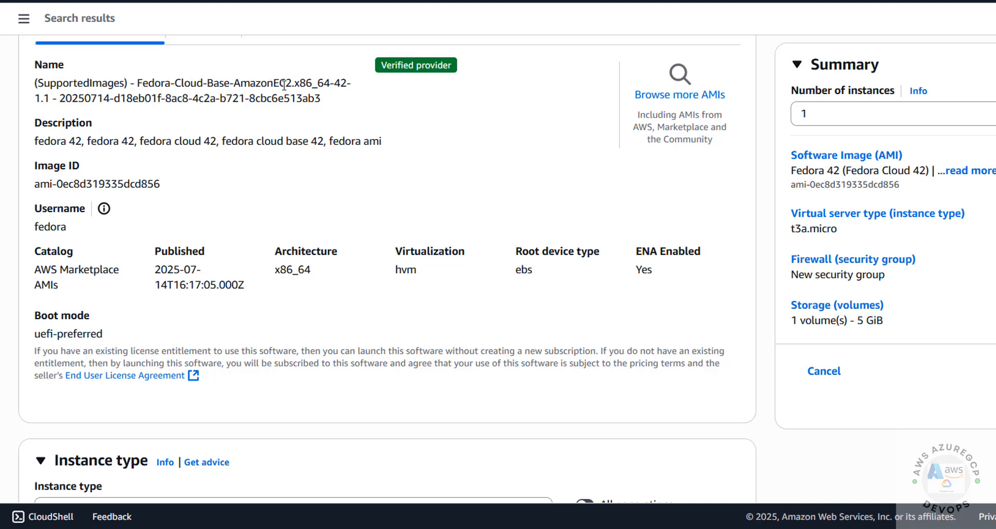
{"action": "left_click_drag", "start_coordinate": [335, 82], "coordinate": [340, 84]}
{"action": "scroll", "coordinate": [293, 154], "scroll_direction": "down", "scroll_amount": 1}
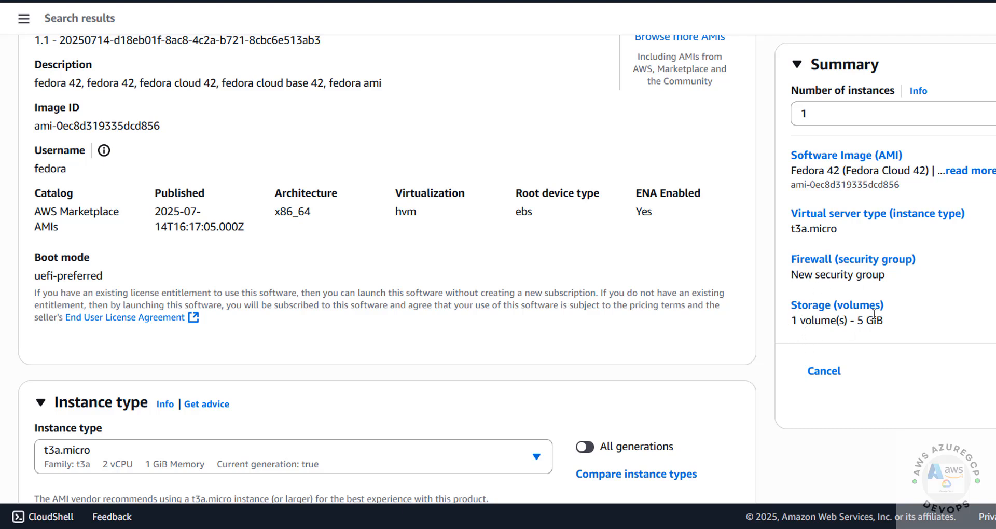
Step: Change the instance type to the free-tier-eligible t3.small
{"action": "scroll", "coordinate": [387, 270], "scroll_direction": "down", "scroll_amount": 5}
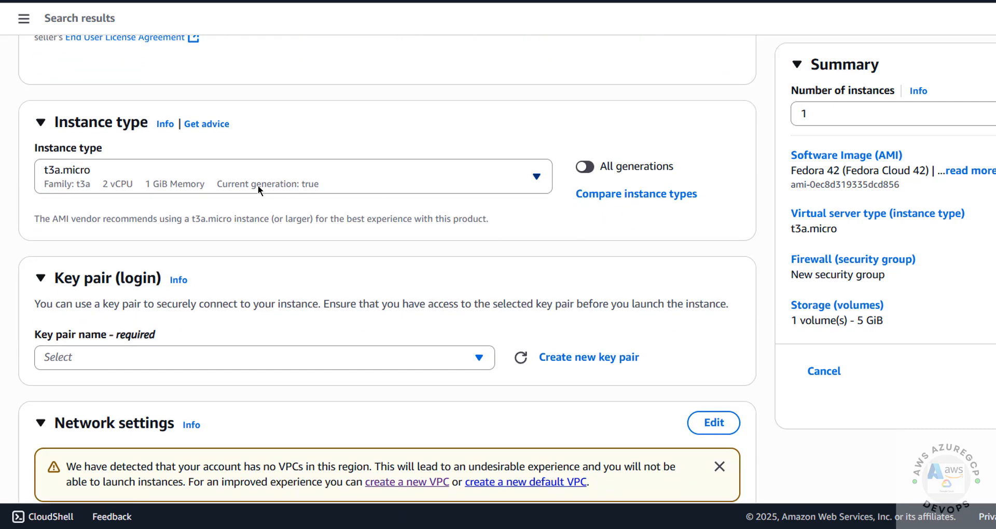
{"action": "left_click", "coordinate": [258, 189]}
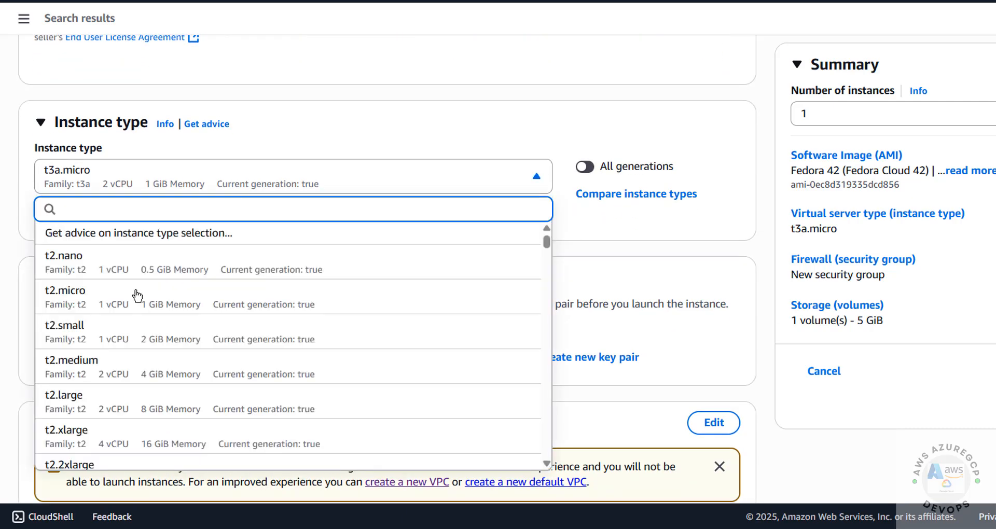
{"action": "left_click_drag", "start_coordinate": [545, 243], "coordinate": [542, 247]}
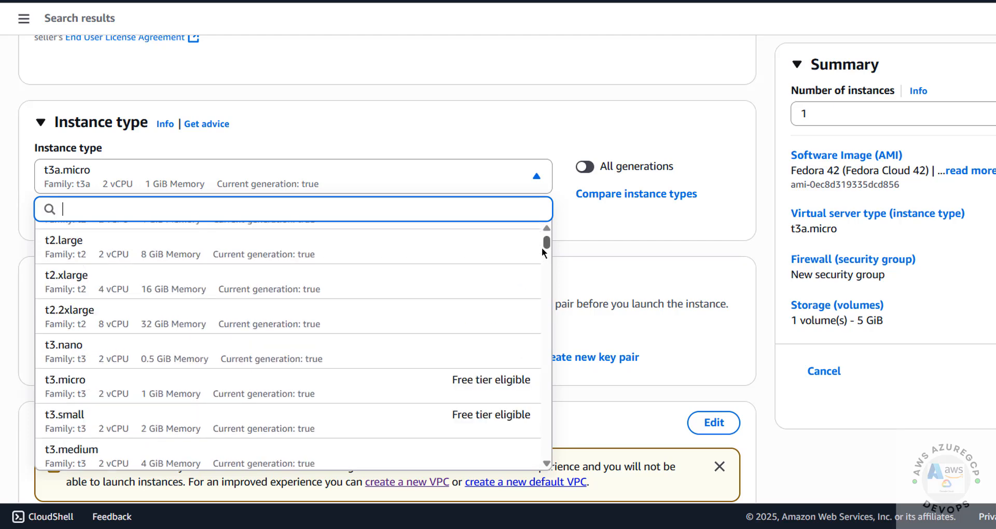
{"action": "left_click", "coordinate": [151, 427]}
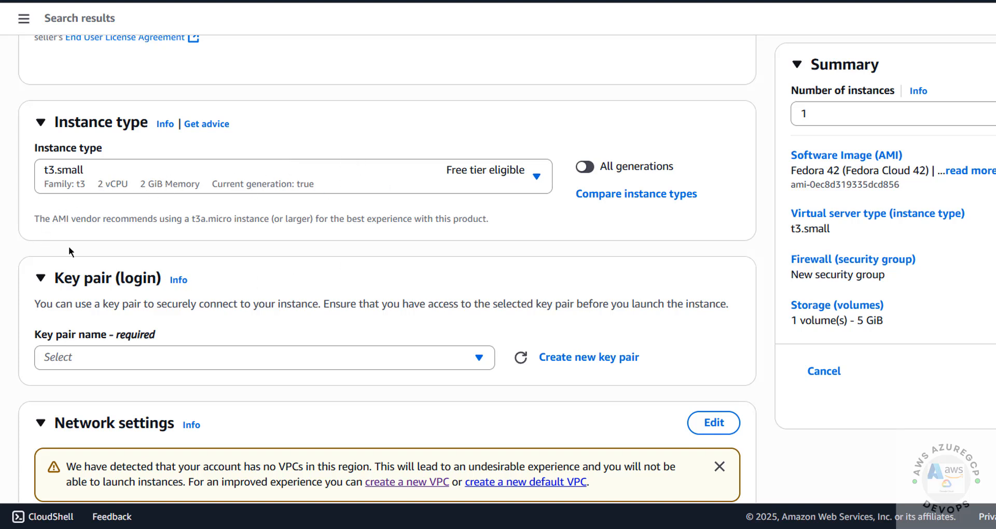
Step: Create a new RSA key pair named fed42ec2 in .pem format for logging in to the instance
{"action": "scroll", "coordinate": [69, 251], "scroll_direction": "down", "scroll_amount": 4}
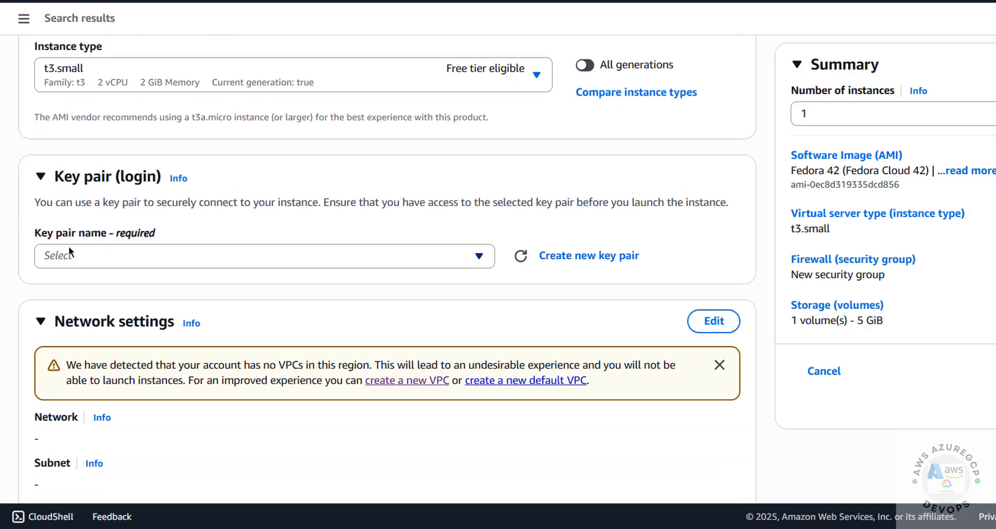
{"action": "scroll", "coordinate": [83, 207], "scroll_direction": "down", "scroll_amount": 2}
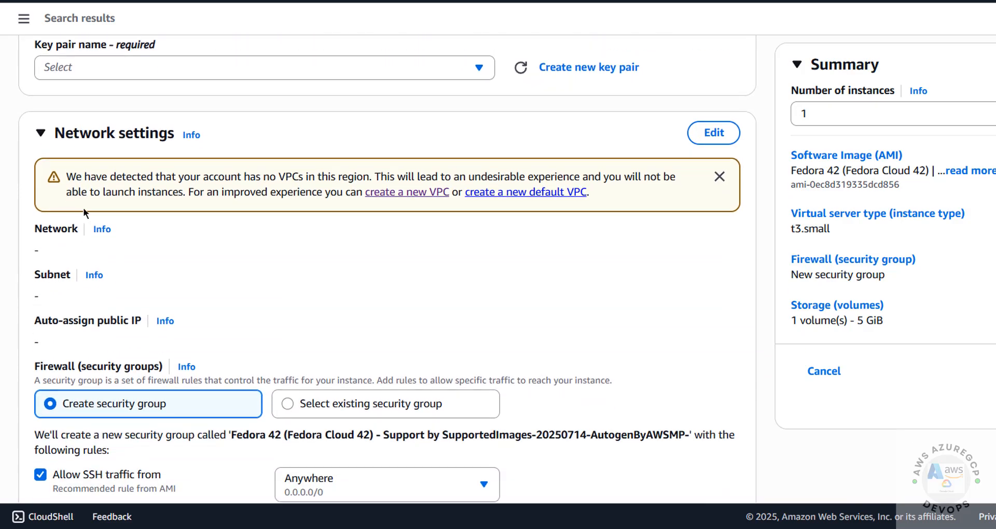
{"action": "scroll", "coordinate": [49, 120], "scroll_direction": "up", "scroll_amount": 2}
{"action": "left_click_drag", "start_coordinate": [130, 105], "coordinate": [278, 115]}
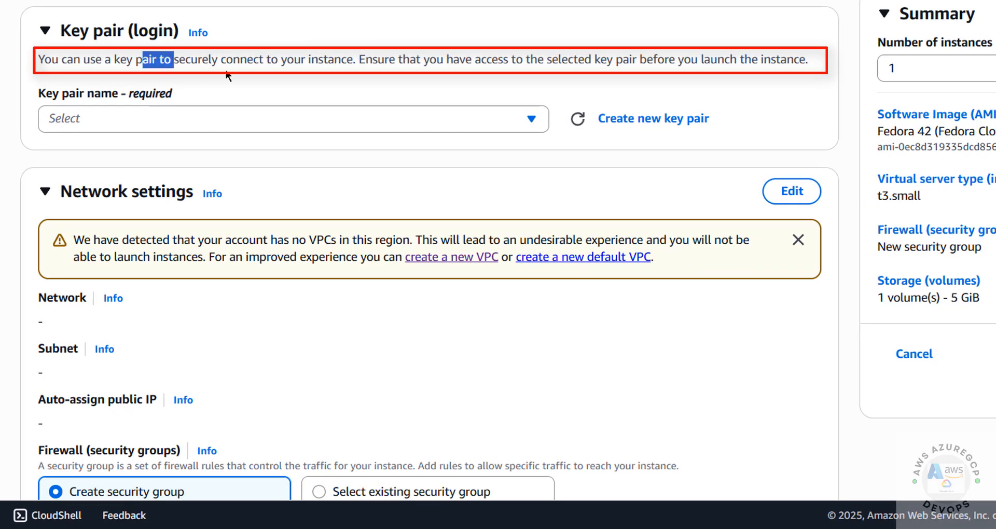
{"action": "left_click", "coordinate": [307, 76]}
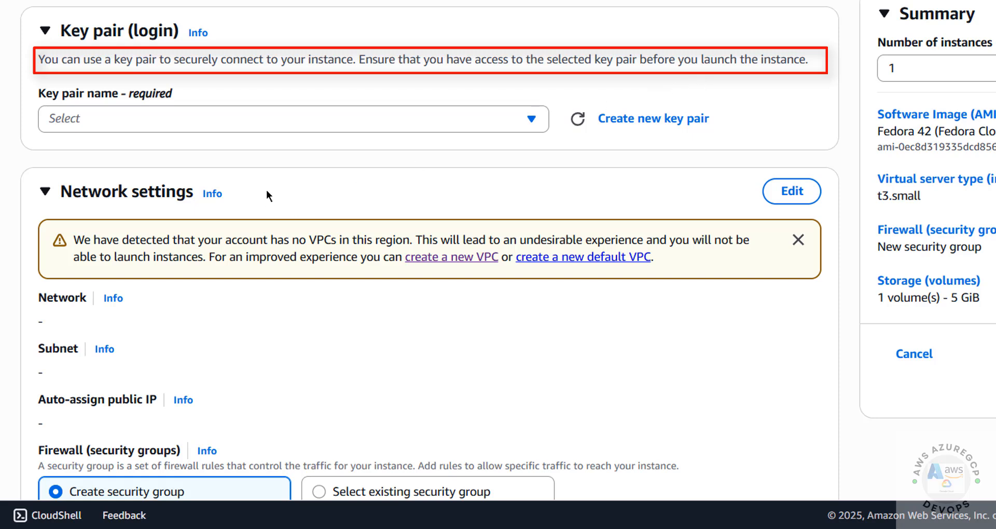
{"action": "left_click", "coordinate": [357, 109]}
{"action": "left_click", "coordinate": [358, 109]}
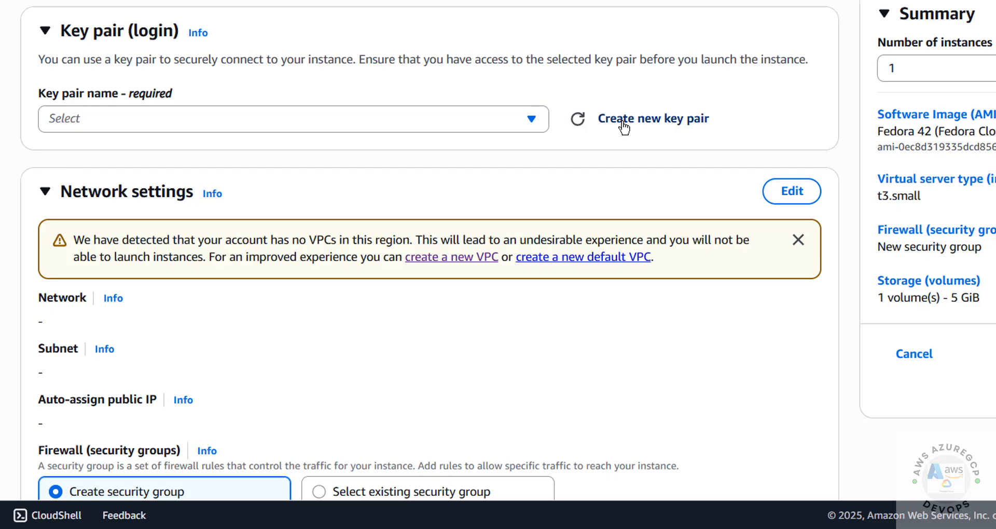
{"action": "left_click", "coordinate": [624, 121]}
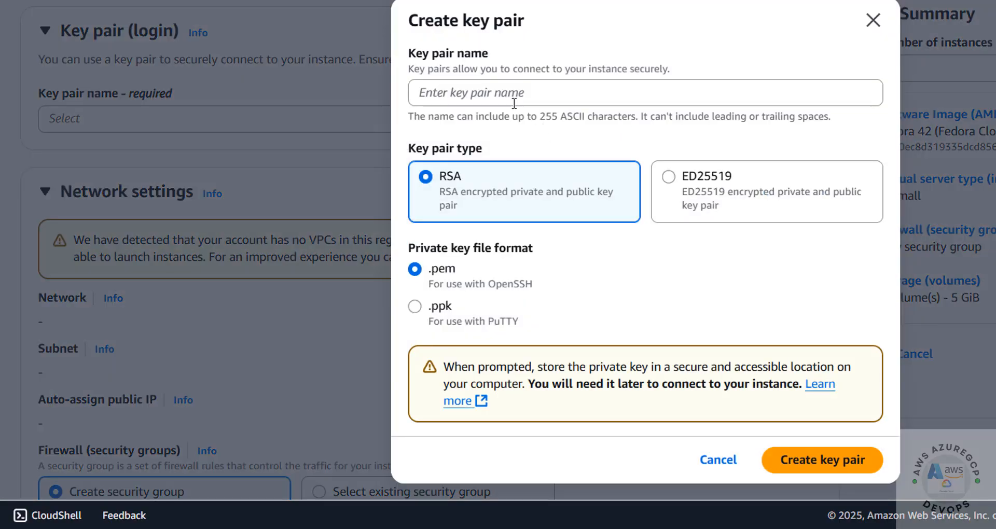
{"action": "left_click", "coordinate": [498, 98]}
{"action": "type", "text": "fed42ec2"}
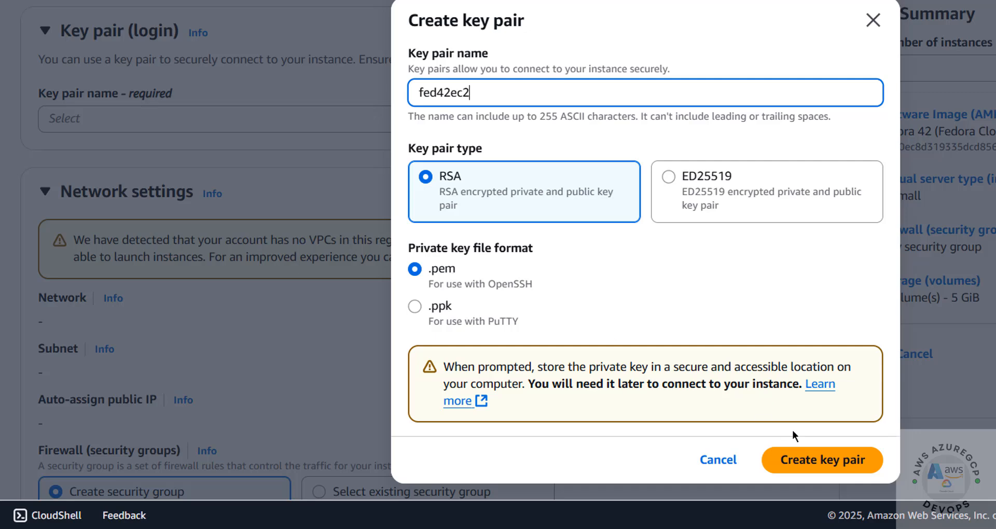
{"action": "left_click", "coordinate": [815, 461]}
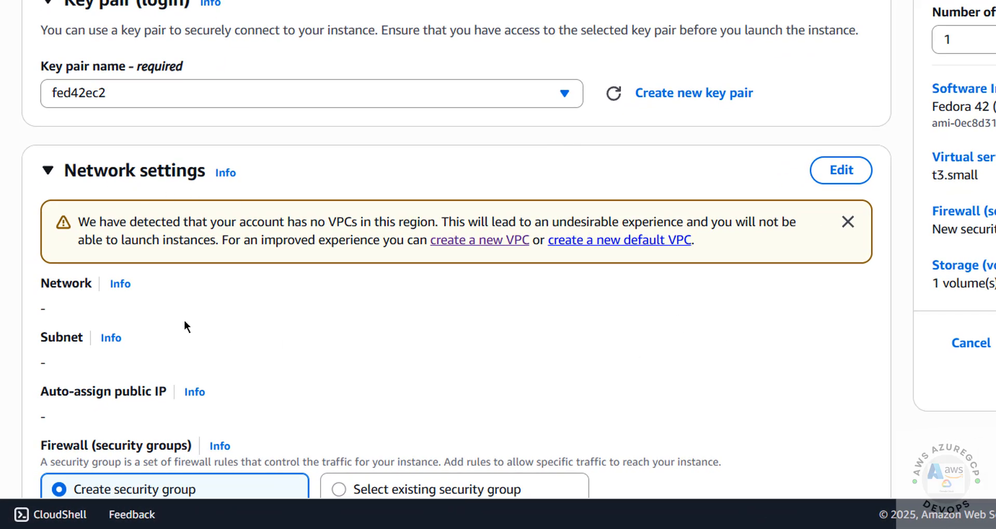
Step: Open the network settings for editing and check which VPCs can be chosen
{"action": "left_click", "coordinate": [835, 171]}
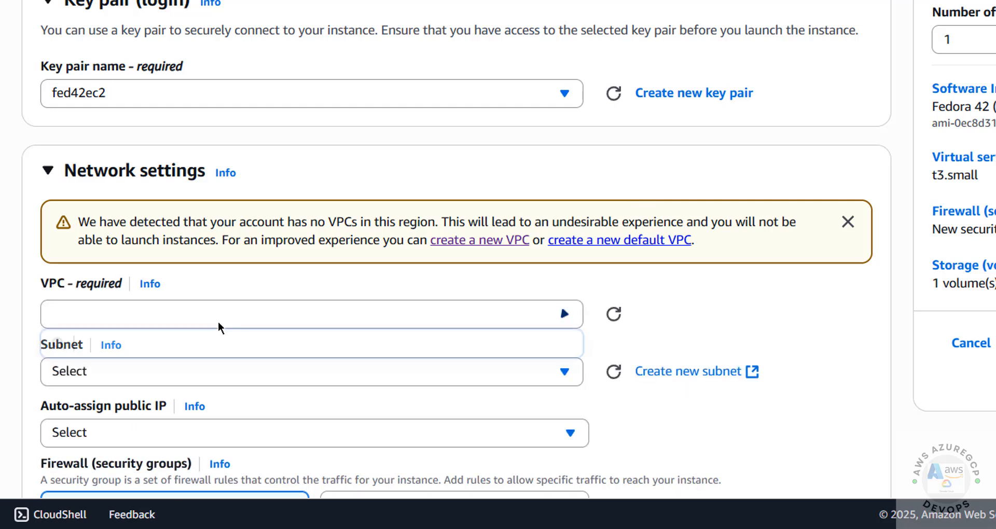
{"action": "left_click", "coordinate": [218, 324]}
{"action": "left_click", "coordinate": [218, 324]}
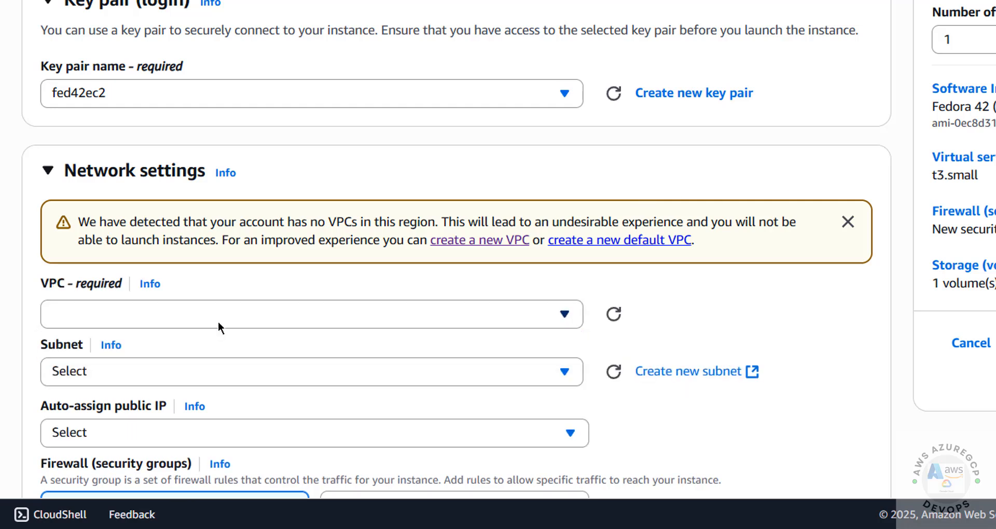
Step: Find the VPC service and open its console in a separate browser tab
{"action": "right_click", "coordinate": [440, 244]}
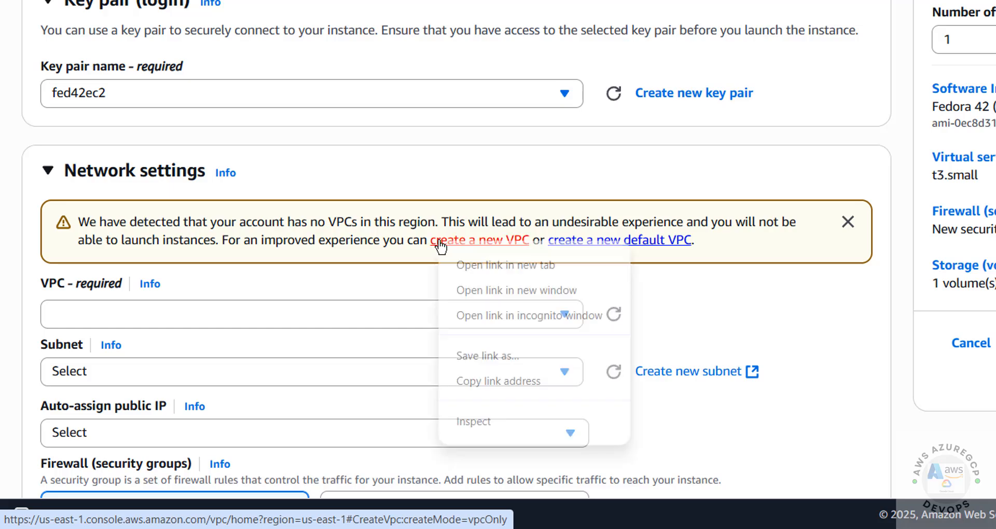
{"action": "left_click", "coordinate": [473, 266]}
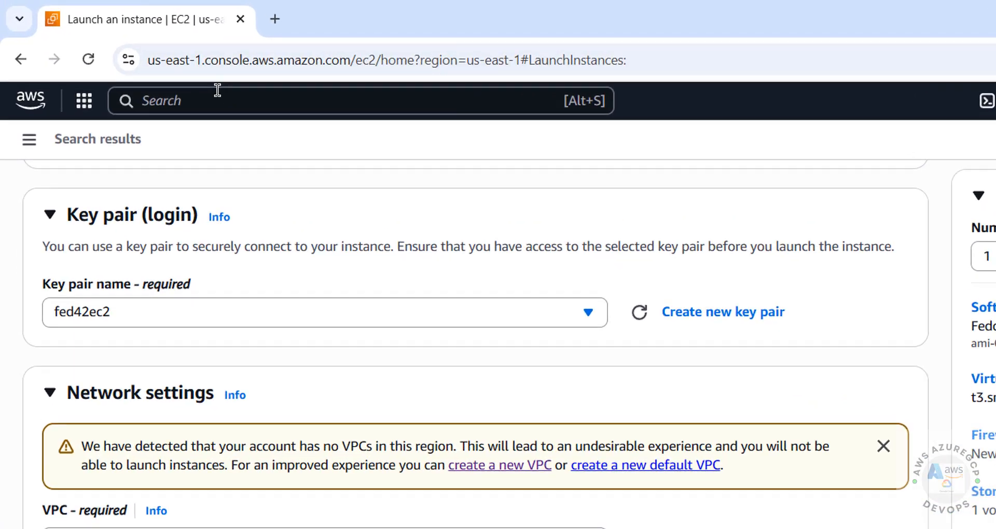
{"action": "left_click", "coordinate": [218, 91]}
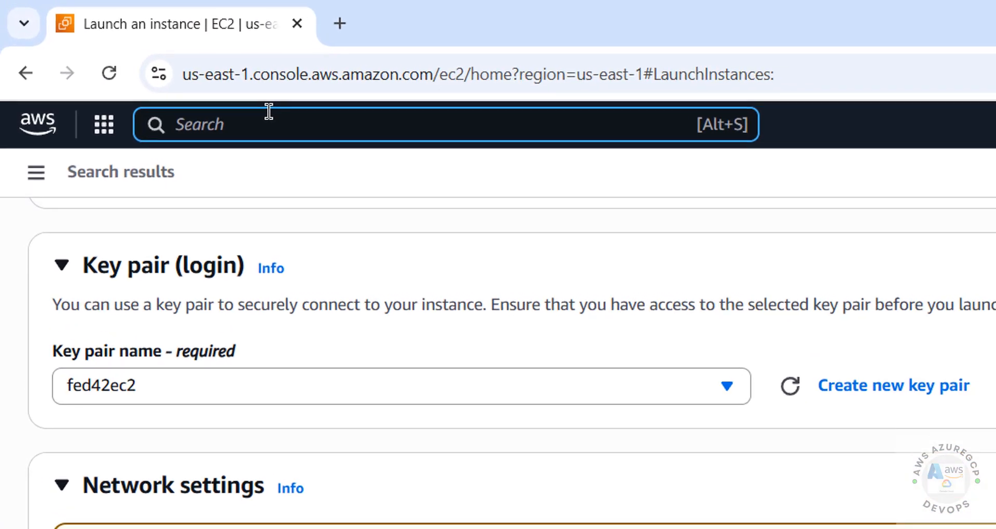
{"action": "type", "text": "vpc"}
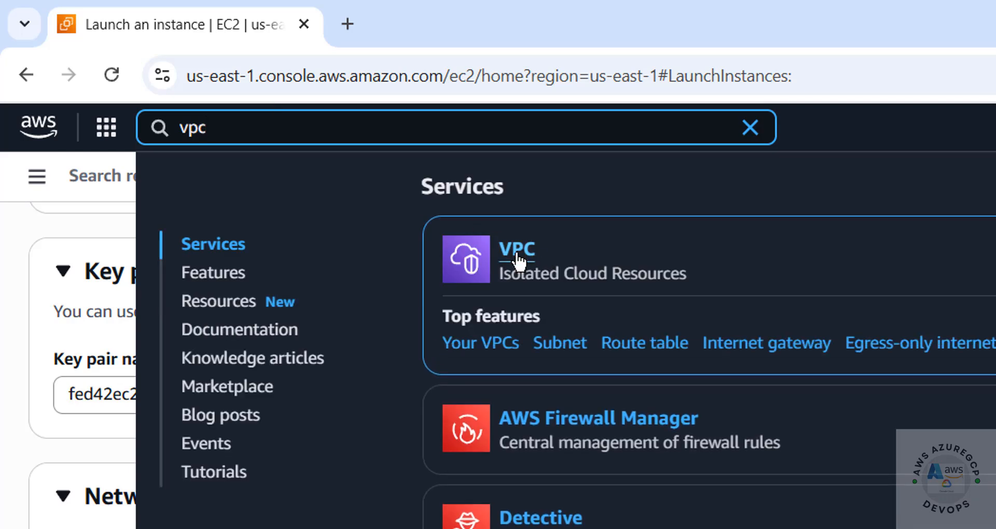
{"action": "right_click", "coordinate": [517, 254]}
{"action": "left_click", "coordinate": [546, 284]}
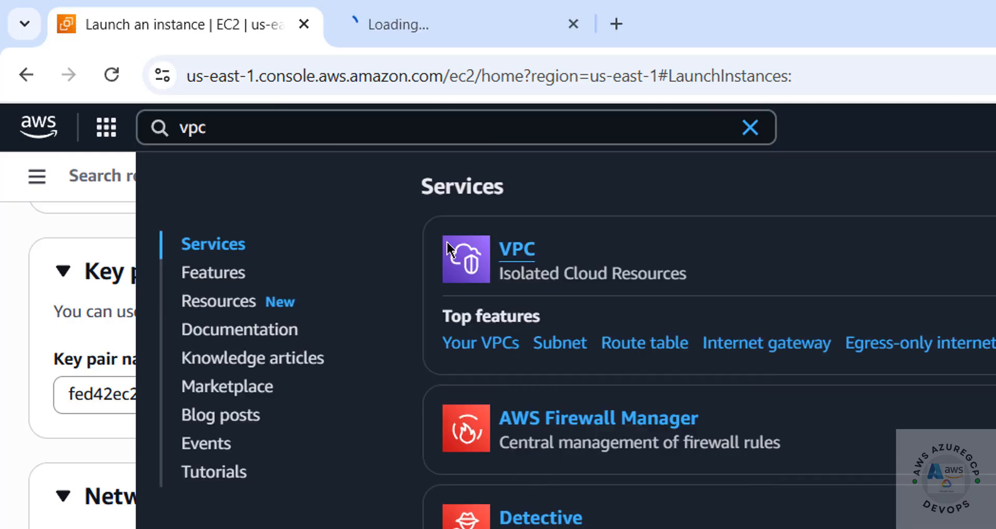
{"action": "left_click", "coordinate": [751, 134]}
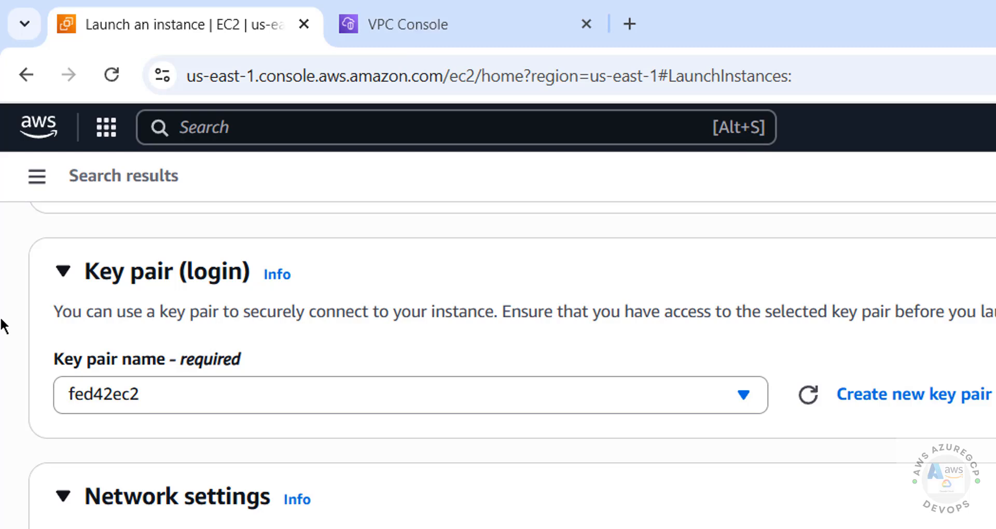
{"action": "left_click", "coordinate": [442, 26]}
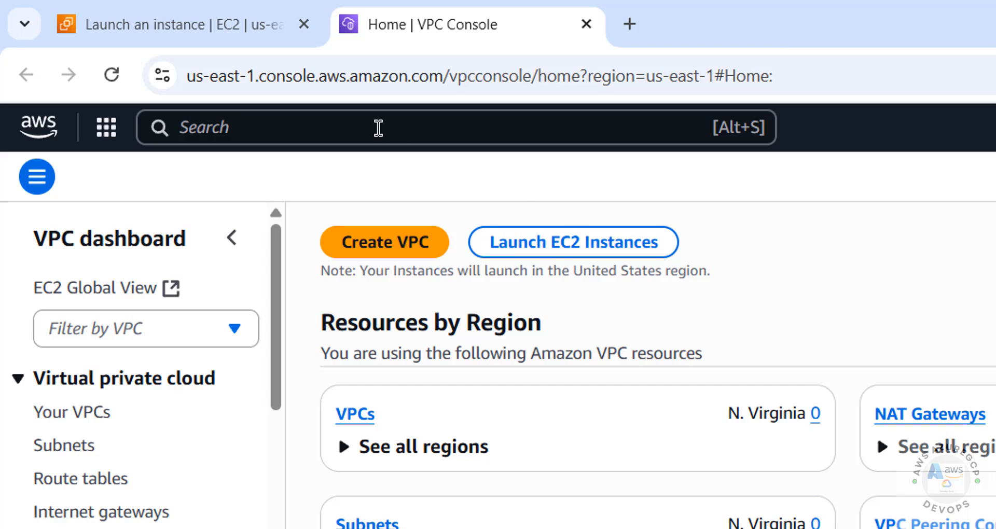
Step: Check the selected region on the instance launch page and return to the VPC console
{"action": "left_click", "coordinate": [195, 32]}
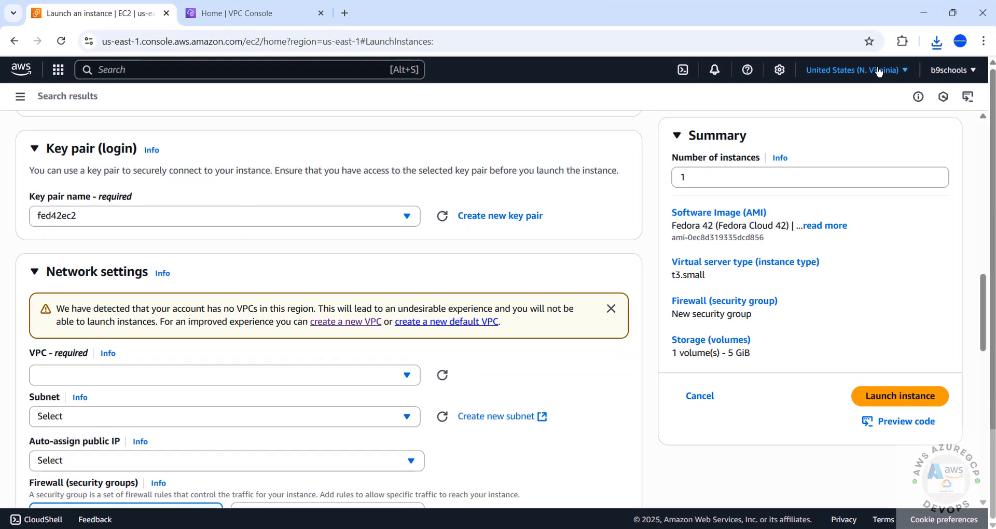
{"action": "left_click", "coordinate": [862, 70]}
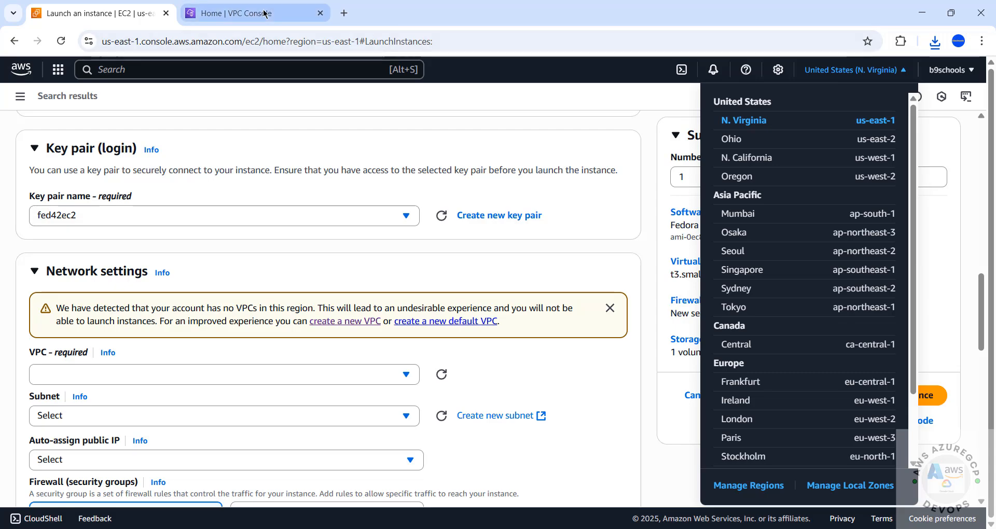
{"action": "key", "text": "ctrl+Tab"}
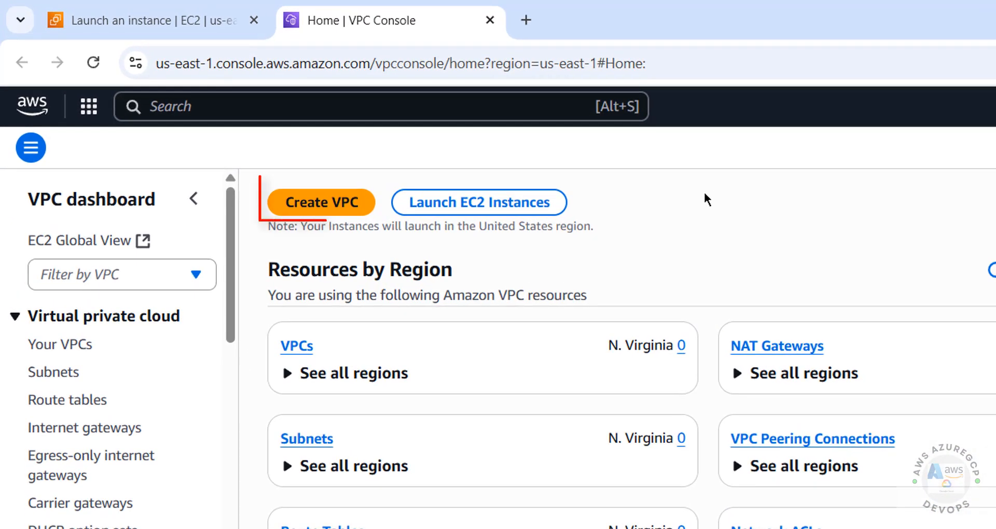
Step: Create a VPC and more with the default name tag project, the 10.0.0.0/16 IPv4 block and the other default settings
{"action": "left_click", "coordinate": [312, 202]}
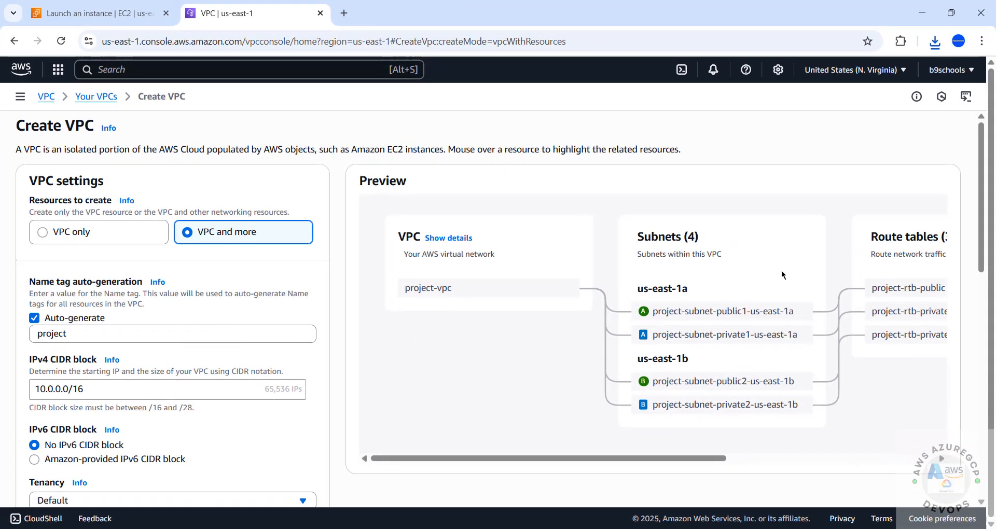
{"action": "left_click_drag", "start_coordinate": [979, 208], "coordinate": [979, 431]}
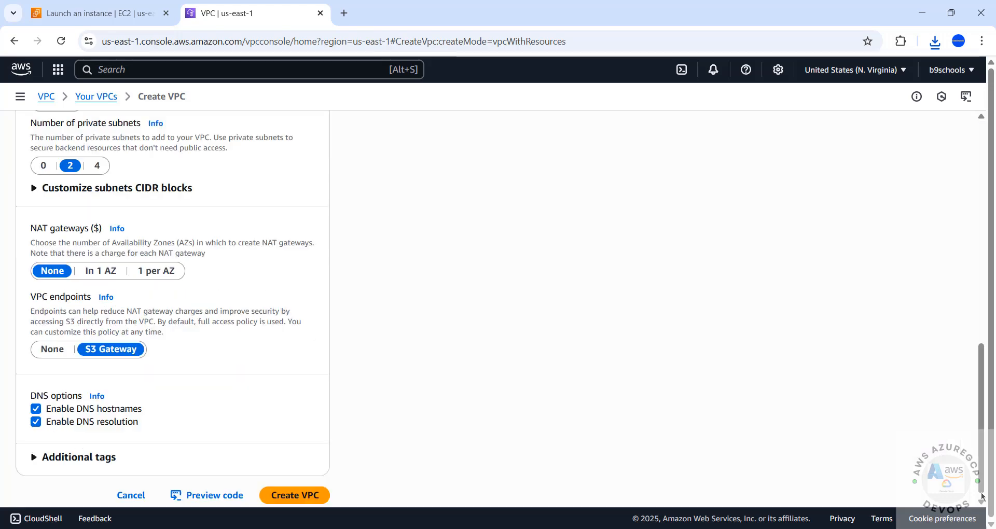
{"action": "left_click", "coordinate": [278, 492]}
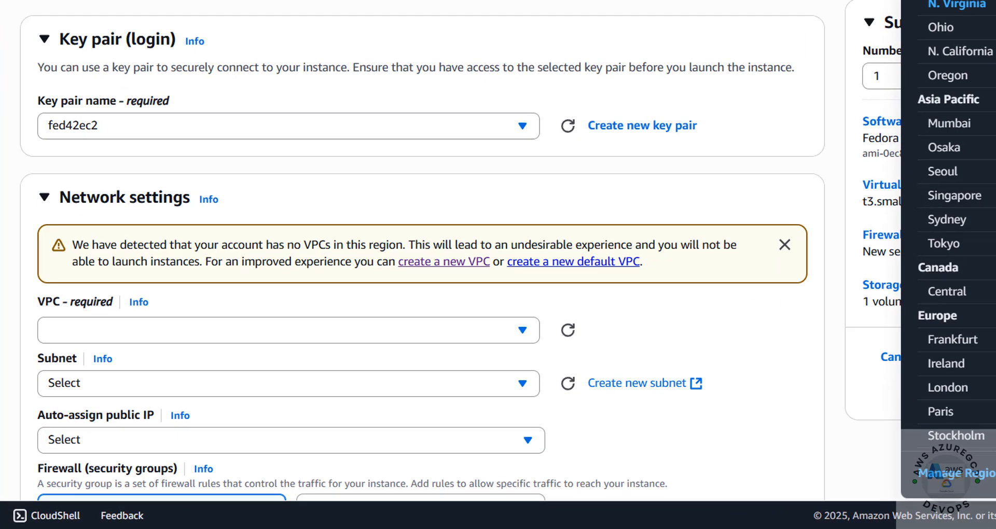
Step: Place the instance in project-vpc on subnet project-subnet-public2-us-east-1b and enable auto-assign public IP
{"action": "left_click", "coordinate": [695, 288]}
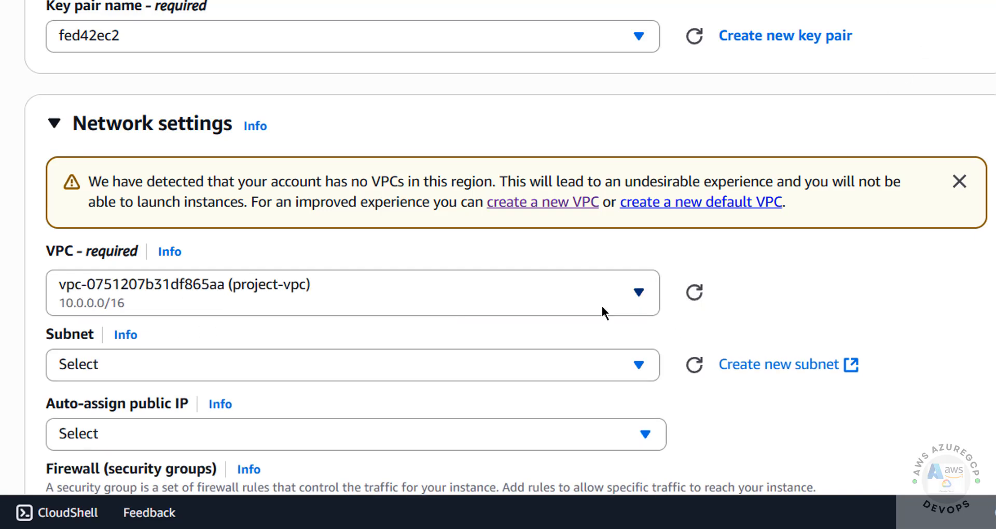
{"action": "scroll", "coordinate": [739, 79], "scroll_direction": "down", "scroll_amount": 5}
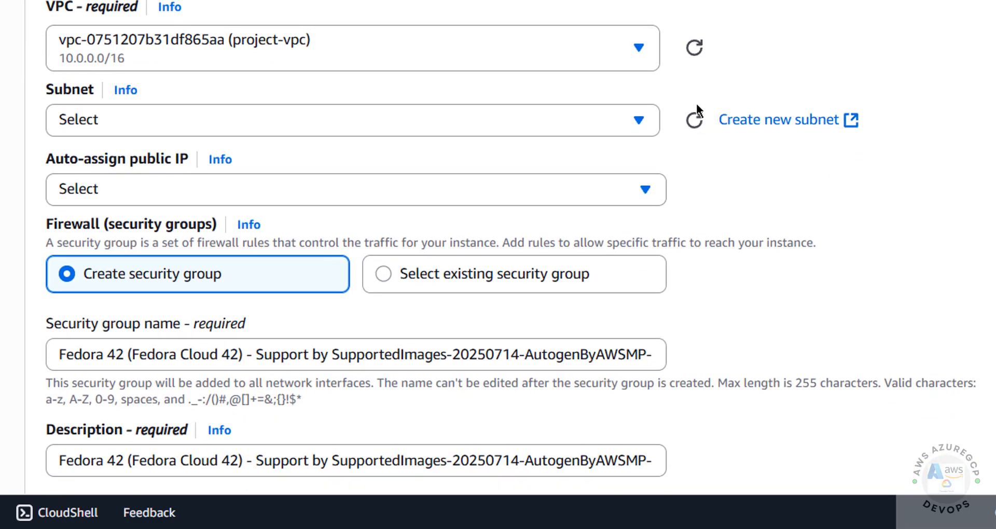
{"action": "left_click", "coordinate": [195, 143]}
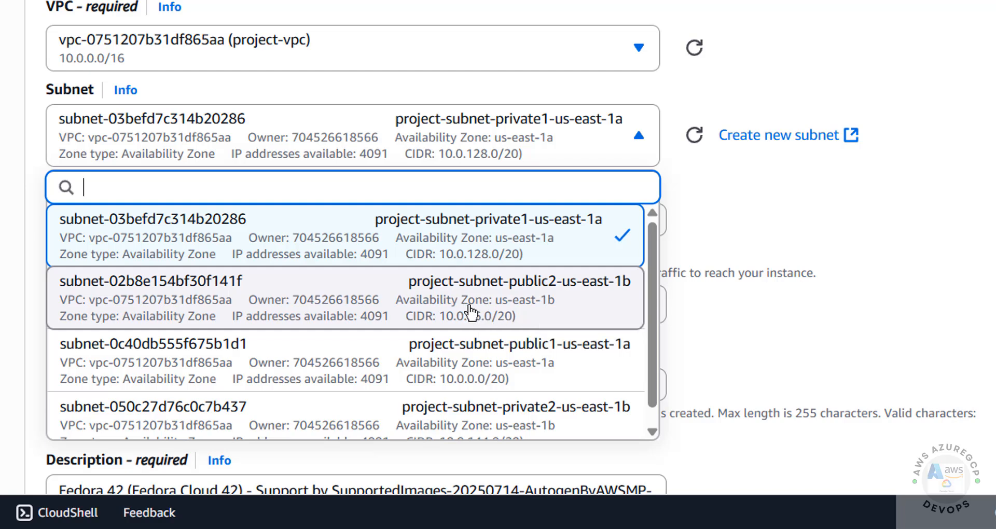
{"action": "left_click", "coordinate": [471, 311]}
{"action": "left_click", "coordinate": [166, 223]}
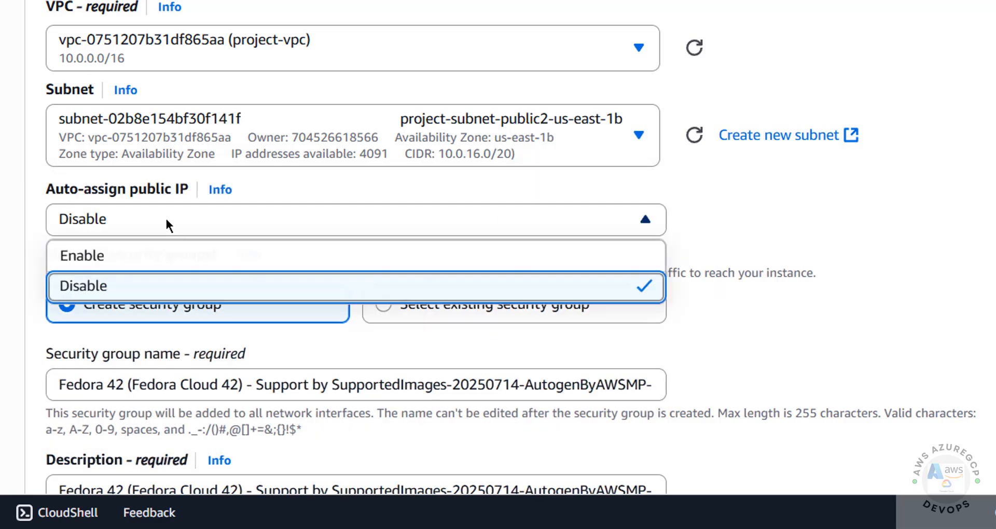
{"action": "left_click", "coordinate": [115, 268]}
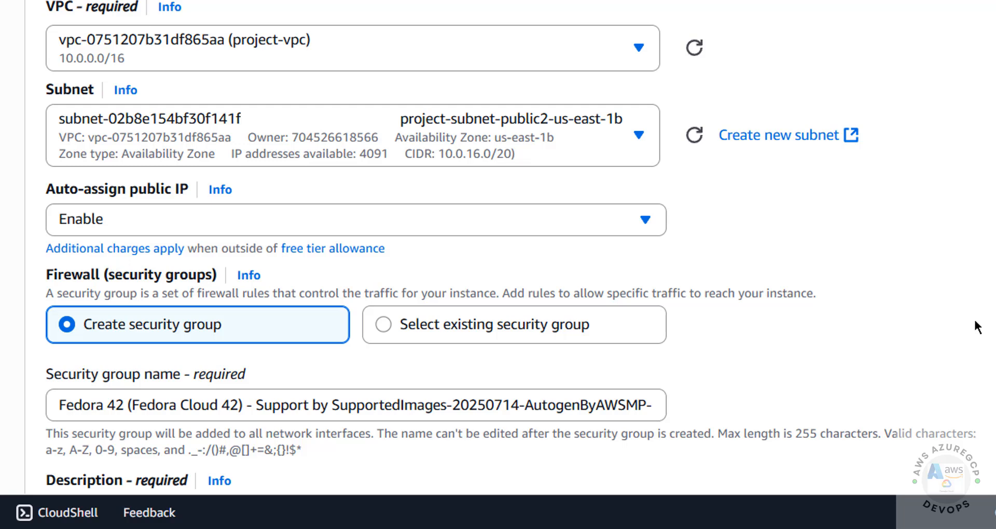
Step: Look at the existing security group option, switch back to creating a security group and check its proposed name
{"action": "scroll", "coordinate": [976, 322], "scroll_direction": "down", "scroll_amount": 2}
{"action": "left_click_drag", "start_coordinate": [976, 322], "coordinate": [309, 167]}
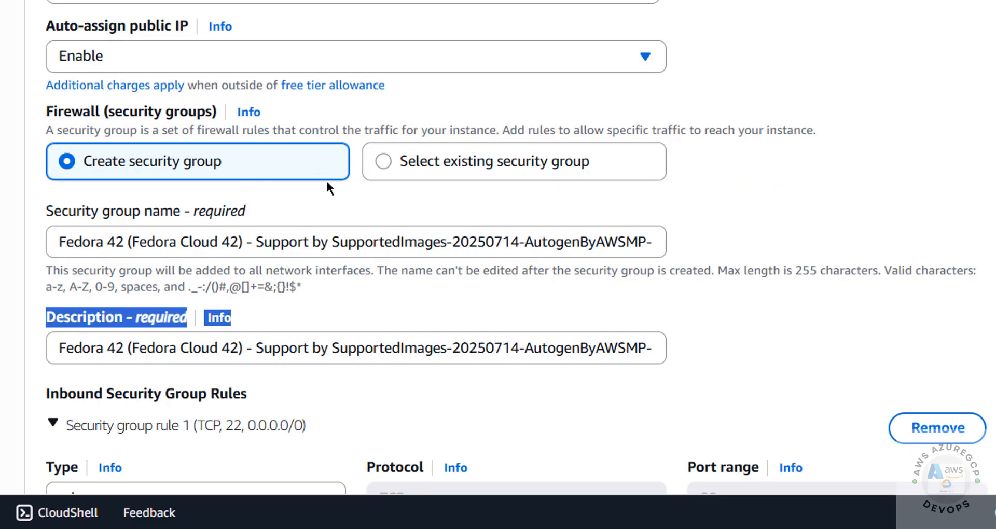
{"action": "left_click", "coordinate": [384, 170]}
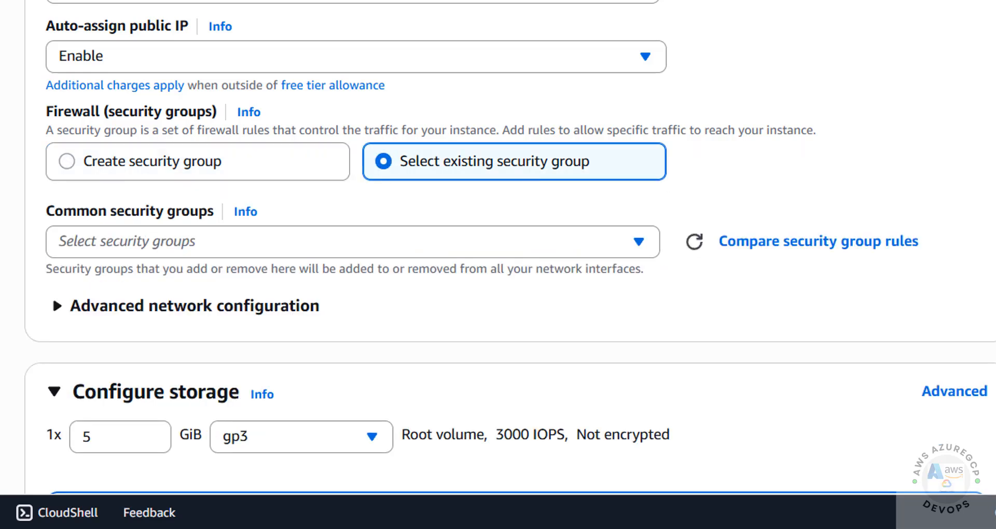
{"action": "left_click", "coordinate": [103, 164]}
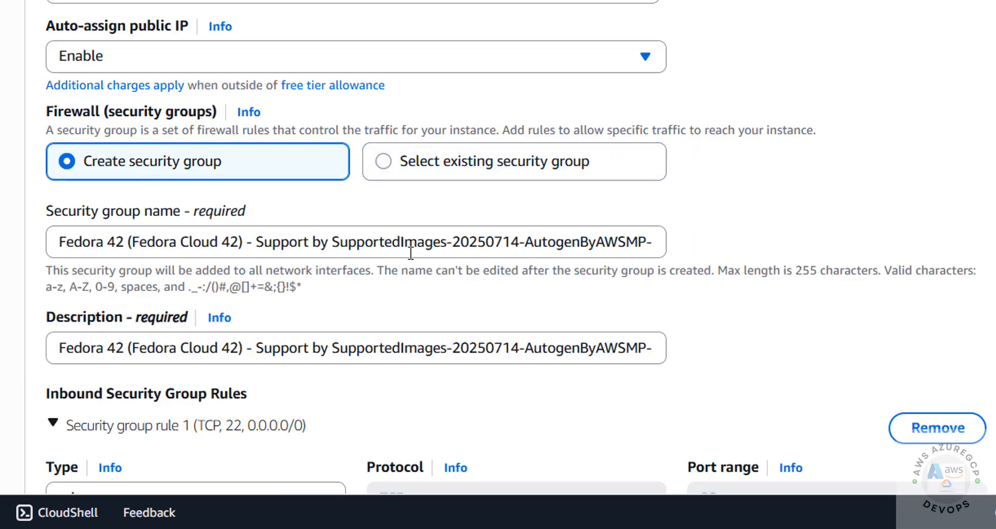
{"action": "double_click", "coordinate": [447, 241]}
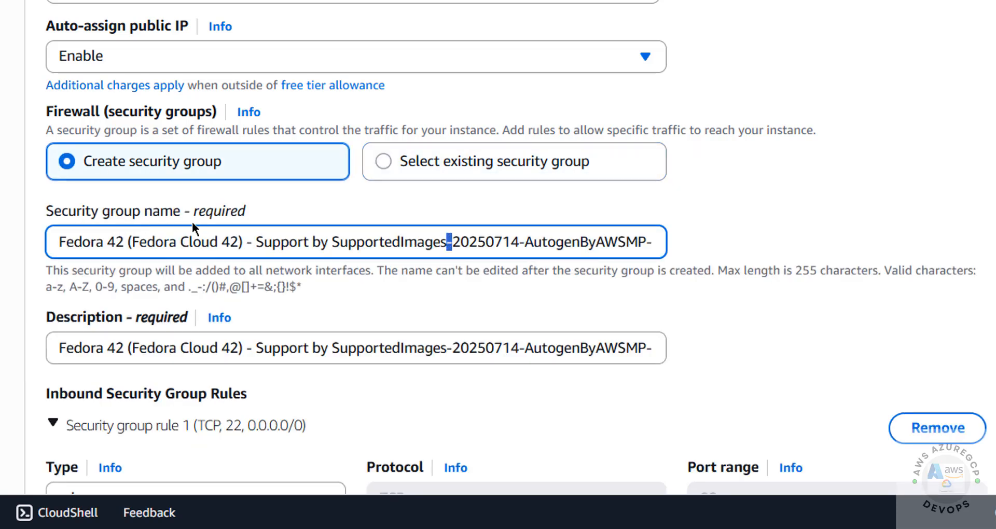
{"action": "left_click", "coordinate": [808, 213]}
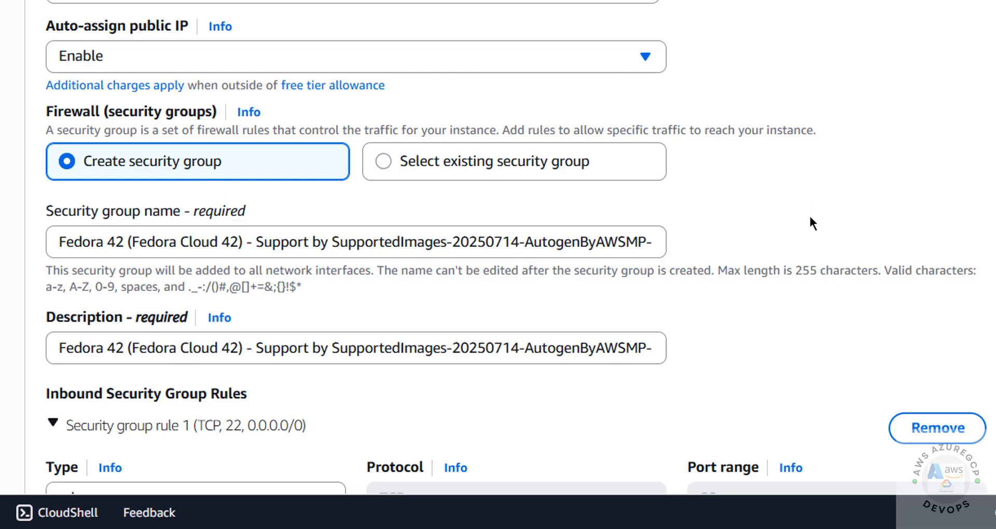
Step: Review the new security group's inbound SSH rule, including its port, source and access recommendation
{"action": "scroll", "coordinate": [786, 339], "scroll_direction": "down", "scroll_amount": 2}
{"action": "scroll", "coordinate": [786, 339], "scroll_direction": "down", "scroll_amount": 5}
{"action": "double_click", "coordinate": [785, 332]}
{"action": "triple_click", "coordinate": [785, 332]}
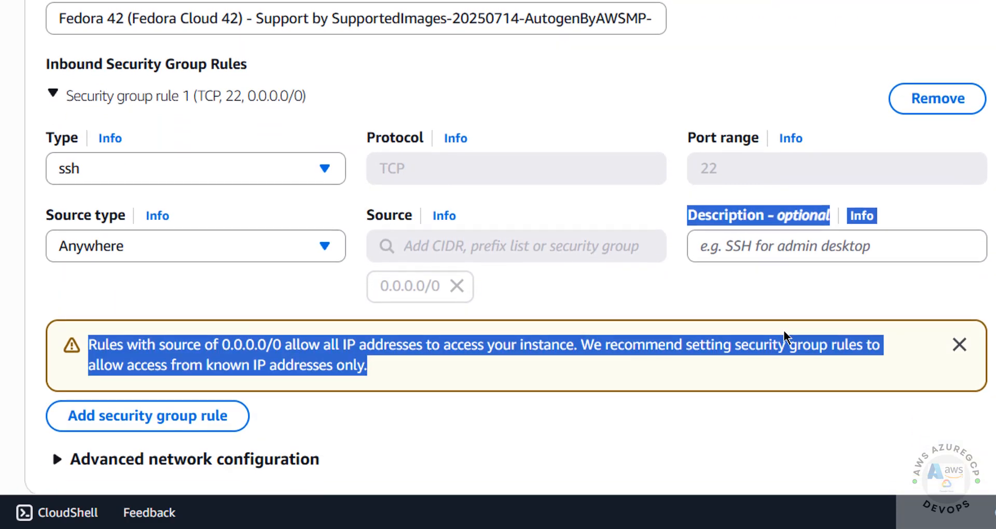
{"action": "scroll", "coordinate": [784, 332], "scroll_direction": "down", "scroll_amount": 2}
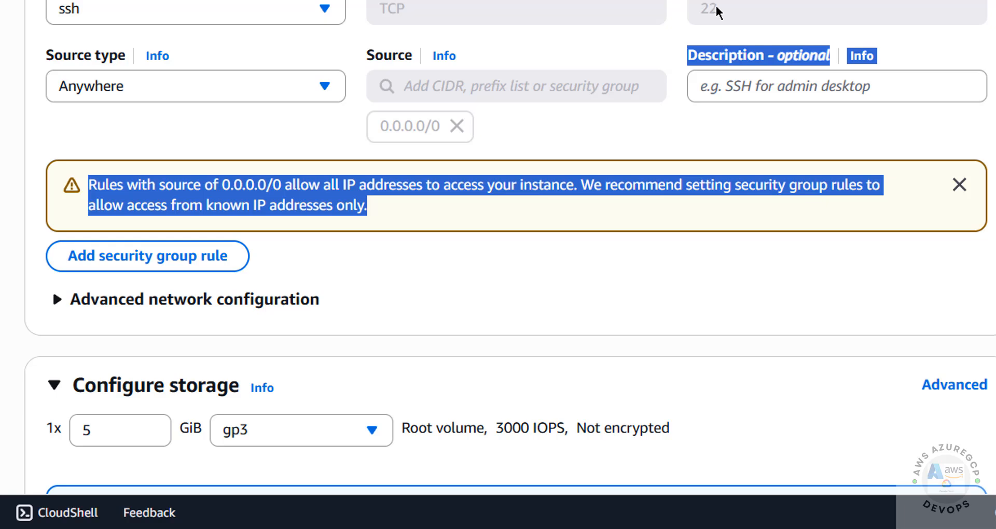
Step: Set the gp3 root volume's size to 30 GiB, trying out an additional EBS volume and removing it again
{"action": "left_click_drag", "start_coordinate": [719, 13], "coordinate": [694, 7]}
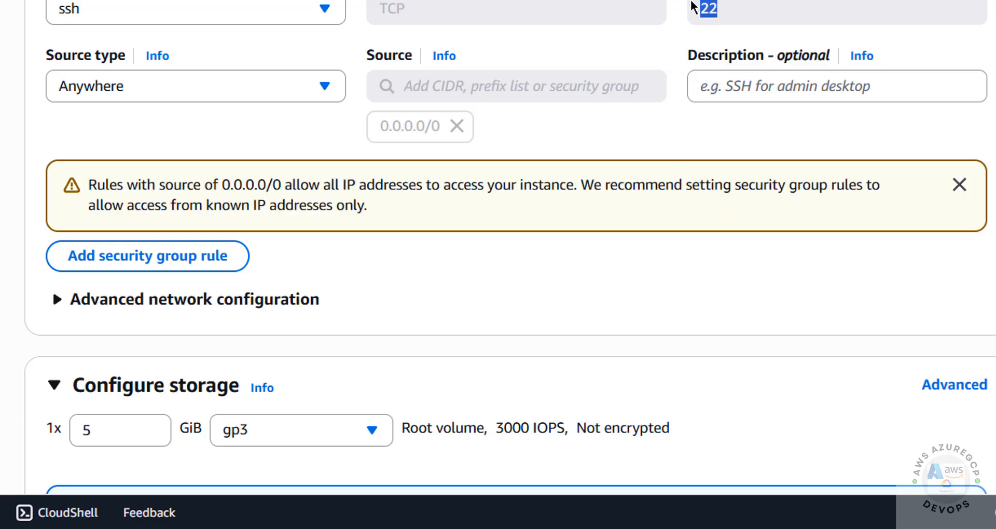
{"action": "scroll", "coordinate": [694, 7], "scroll_direction": "up", "scroll_amount": 1}
{"action": "scroll", "coordinate": [695, 7], "scroll_direction": "down", "scroll_amount": 5}
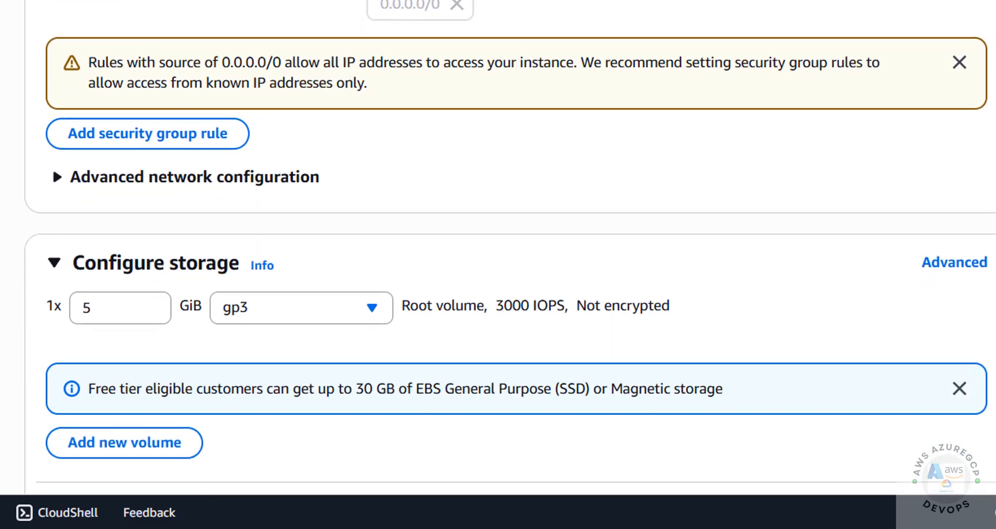
{"action": "scroll", "coordinate": [865, 337], "scroll_direction": "down", "scroll_amount": 3}
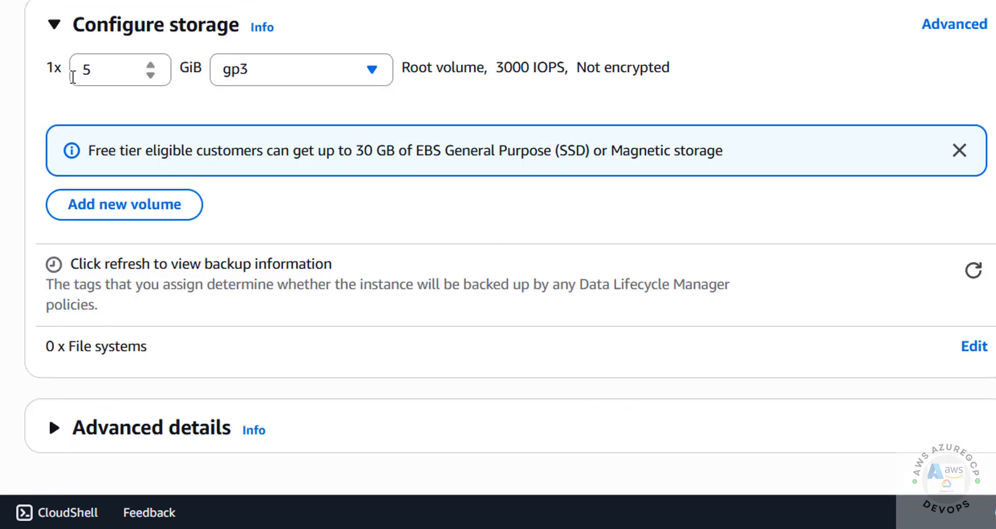
{"action": "left_click", "coordinate": [122, 80]}
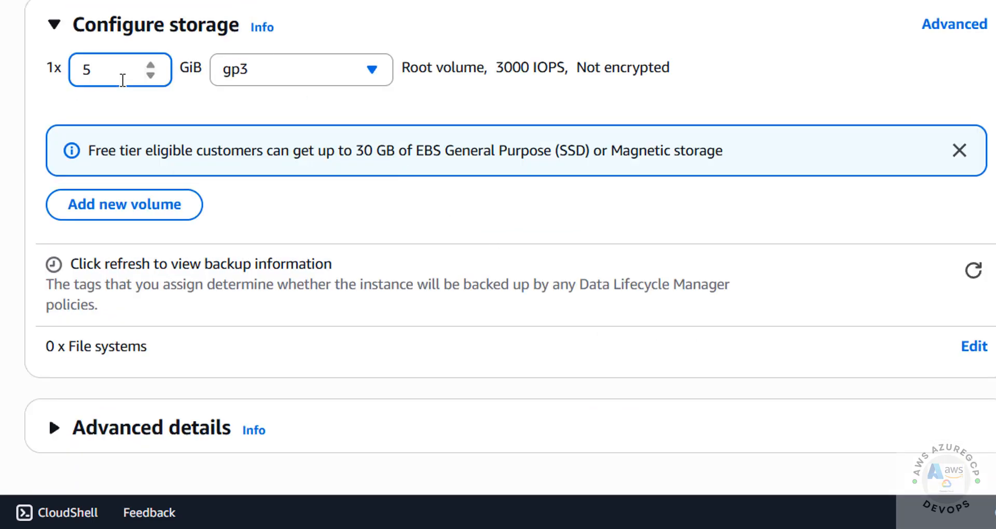
{"action": "key", "text": "BackSpace"}
{"action": "type", "text": "30"}
{"action": "left_click", "coordinate": [115, 210]}
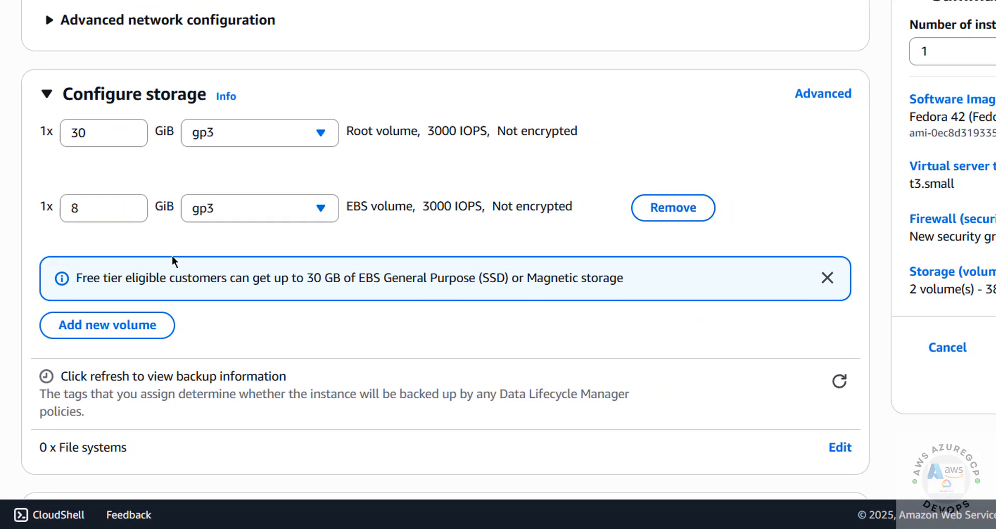
{"action": "left_click", "coordinate": [694, 213]}
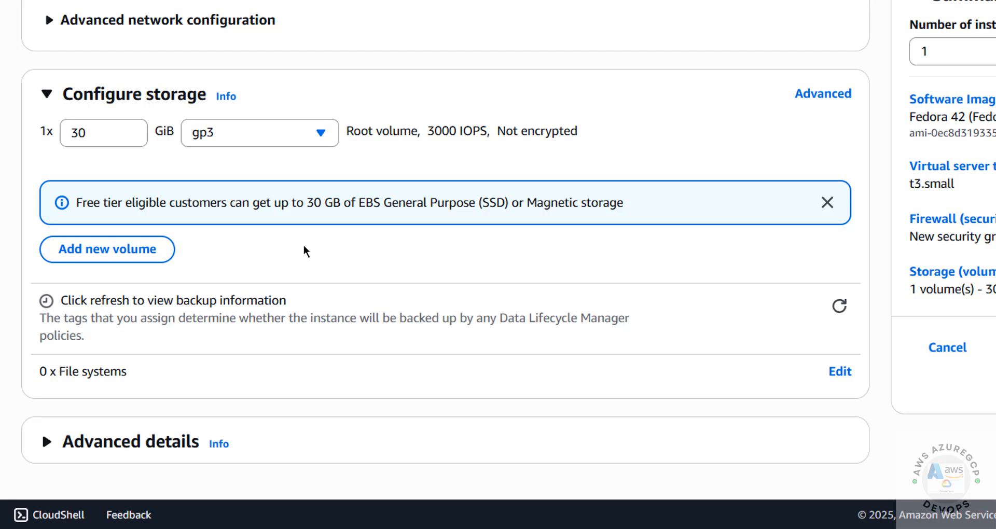
Step: In the advanced details, check the domain join directory and IAM instance profile choices and enable resource-based IPv4 (A record) DNS requests
{"action": "left_click", "coordinate": [143, 453]}
{"action": "scroll", "coordinate": [890, 404], "scroll_direction": "down", "scroll_amount": 8}
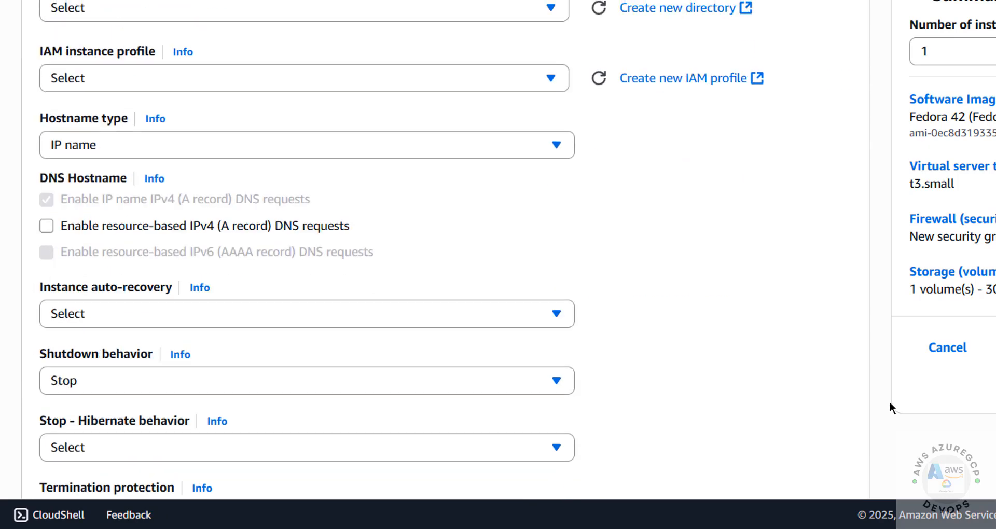
{"action": "scroll", "coordinate": [891, 400], "scroll_direction": "up", "scroll_amount": 1}
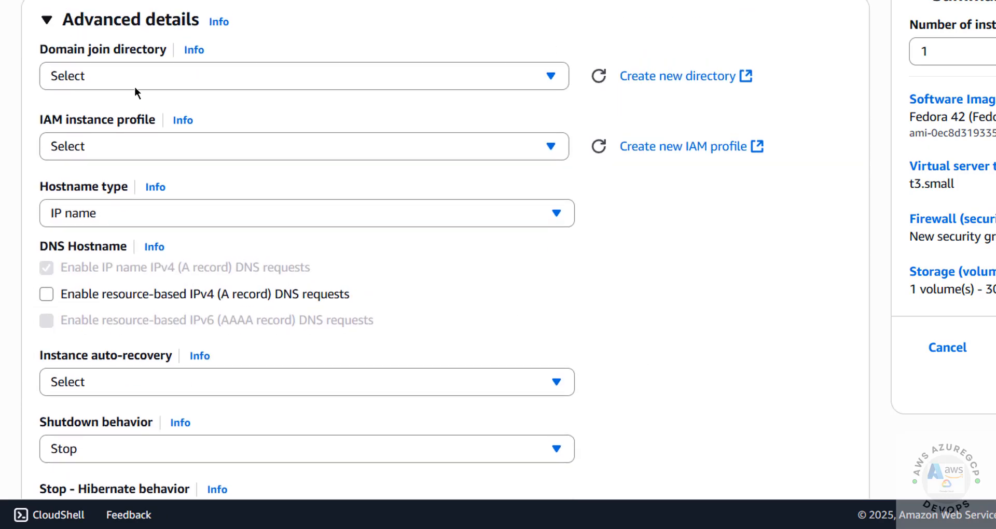
{"action": "left_click", "coordinate": [58, 85]}
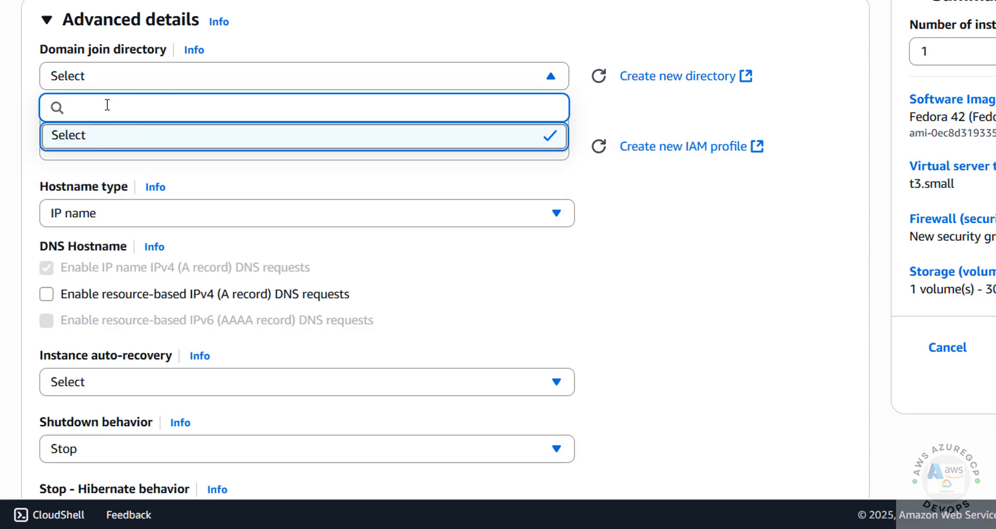
{"action": "left_click", "coordinate": [628, 16]}
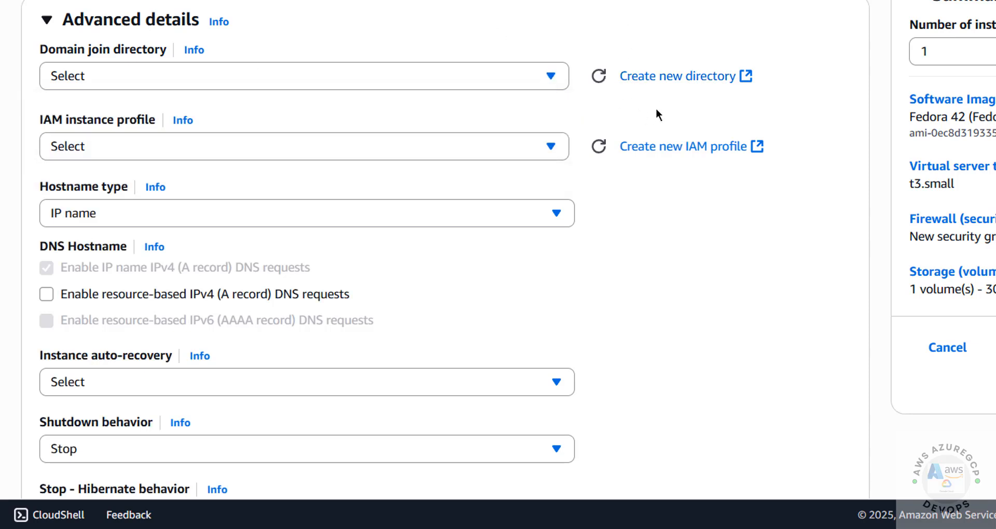
{"action": "left_click", "coordinate": [236, 152]}
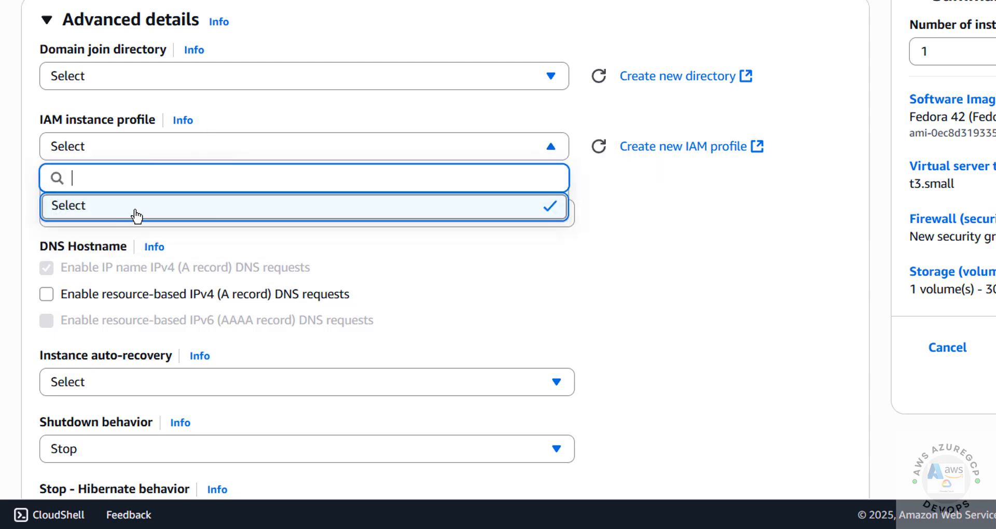
{"action": "left_click", "coordinate": [704, 219]}
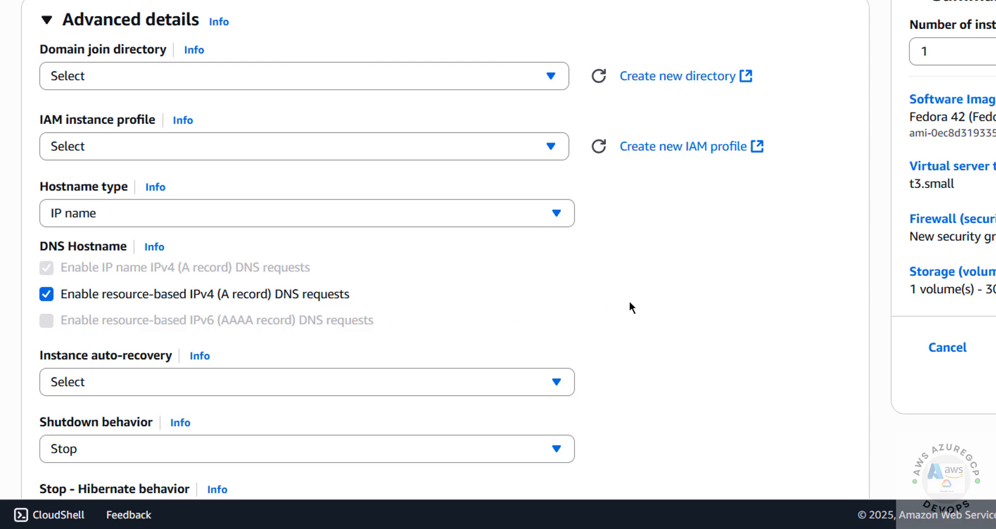
Step: Look through the remaining advanced settings down to the user data field and launch the instance
{"action": "scroll", "coordinate": [630, 303], "scroll_direction": "down", "scroll_amount": 4}
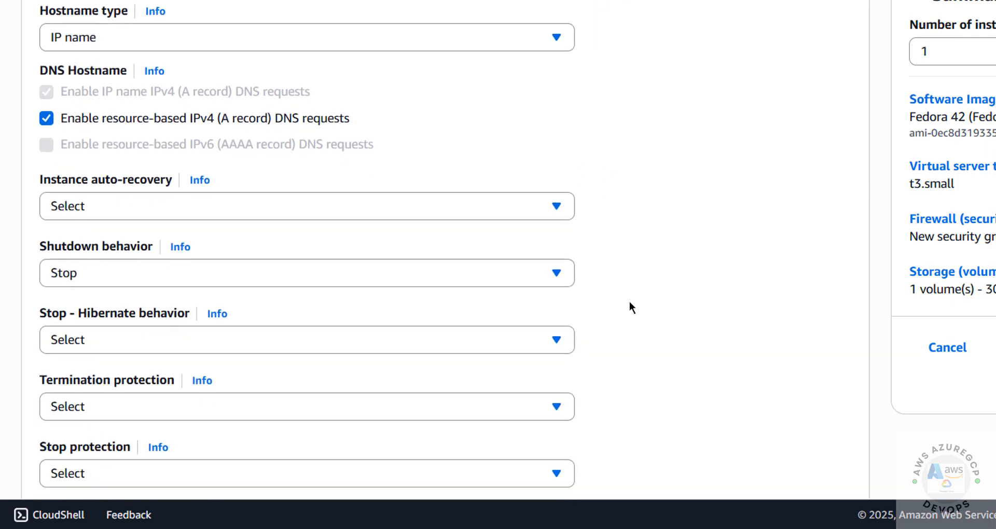
{"action": "scroll", "coordinate": [631, 302], "scroll_direction": "down", "scroll_amount": 2}
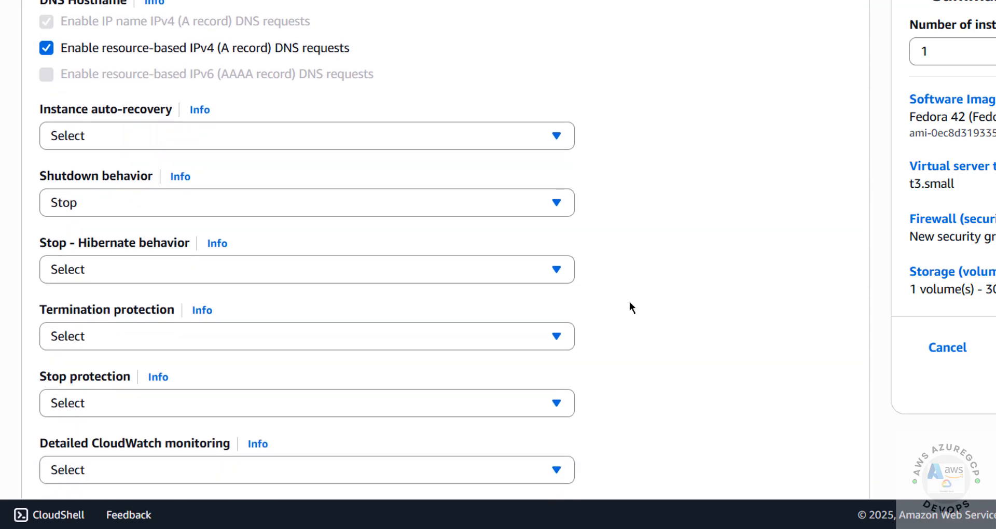
{"action": "scroll", "coordinate": [630, 308], "scroll_direction": "down", "scroll_amount": 10}
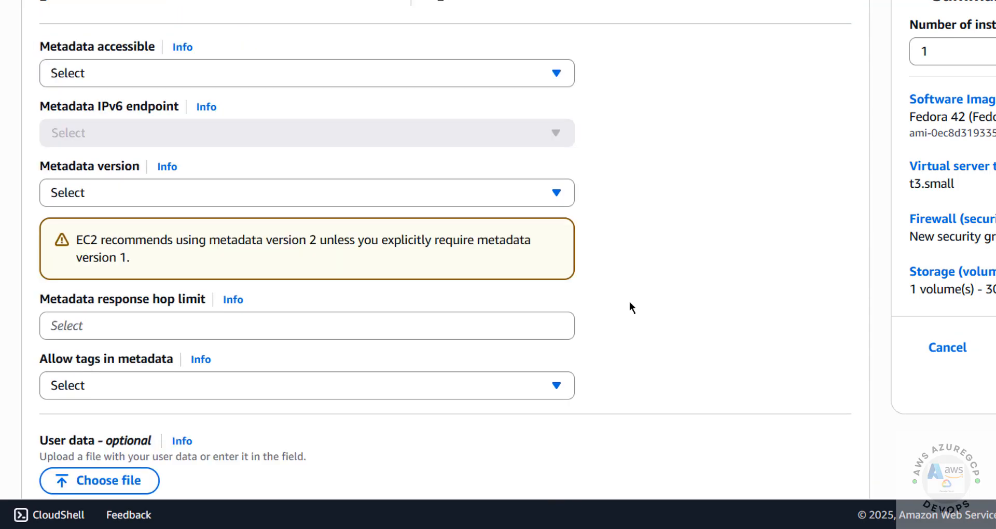
{"action": "scroll", "coordinate": [630, 302], "scroll_direction": "down", "scroll_amount": 8}
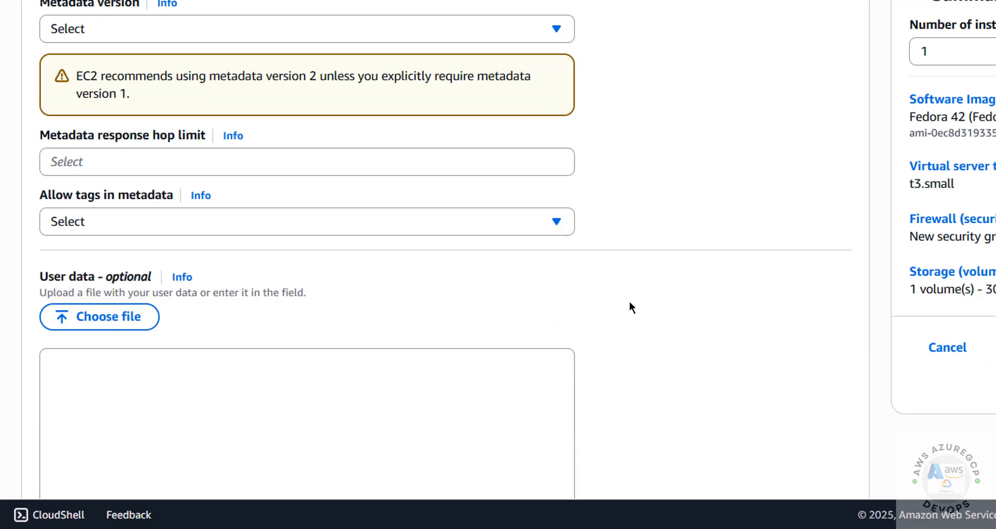
{"action": "left_click", "coordinate": [126, 214]}
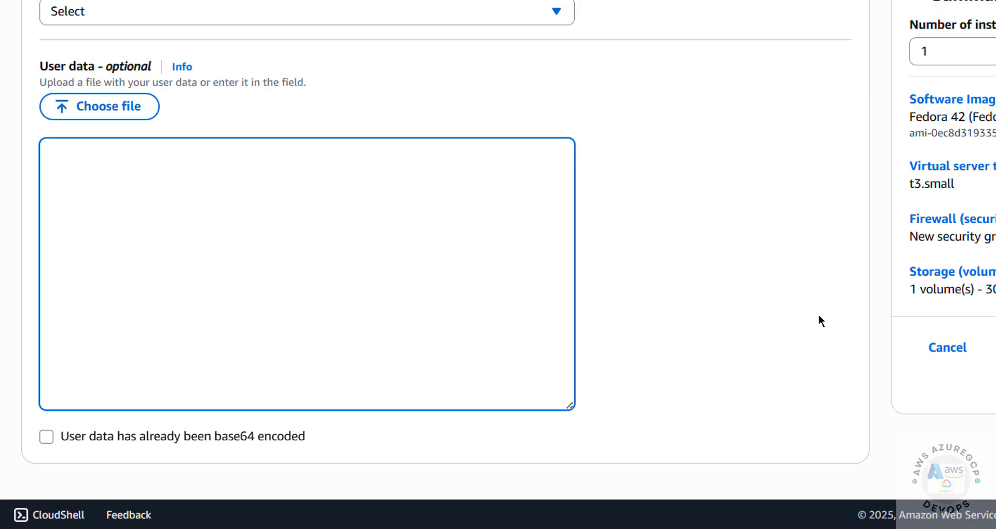
{"action": "scroll", "coordinate": [665, 203], "scroll_direction": "up", "scroll_amount": 20}
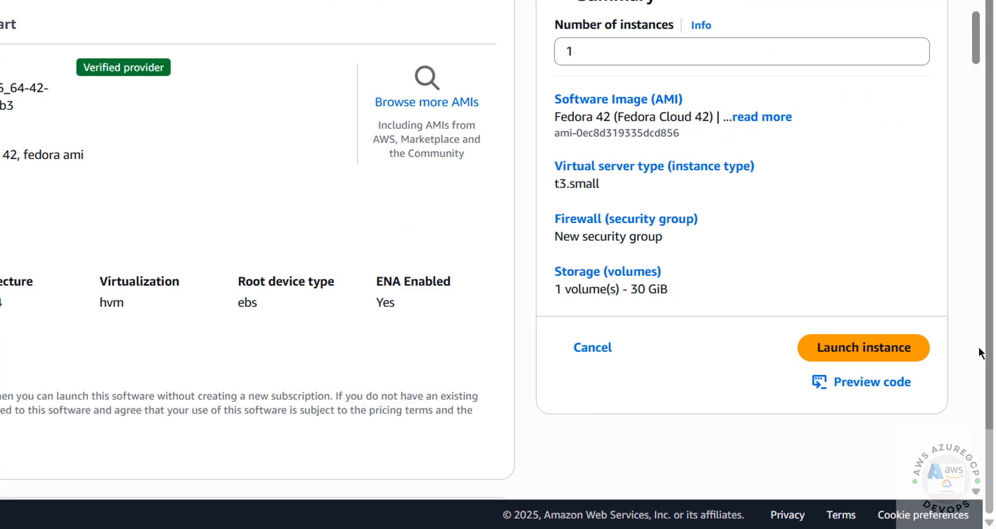
{"action": "left_click", "coordinate": [867, 351]}
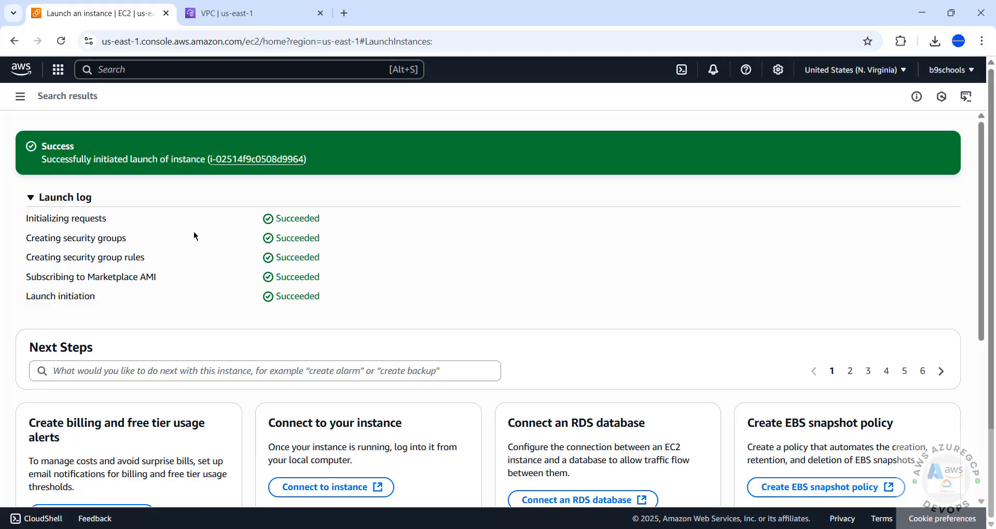
Step: Open the summary of the newly launched instance and check its public IPv4 address
{"action": "left_click", "coordinate": [249, 160]}
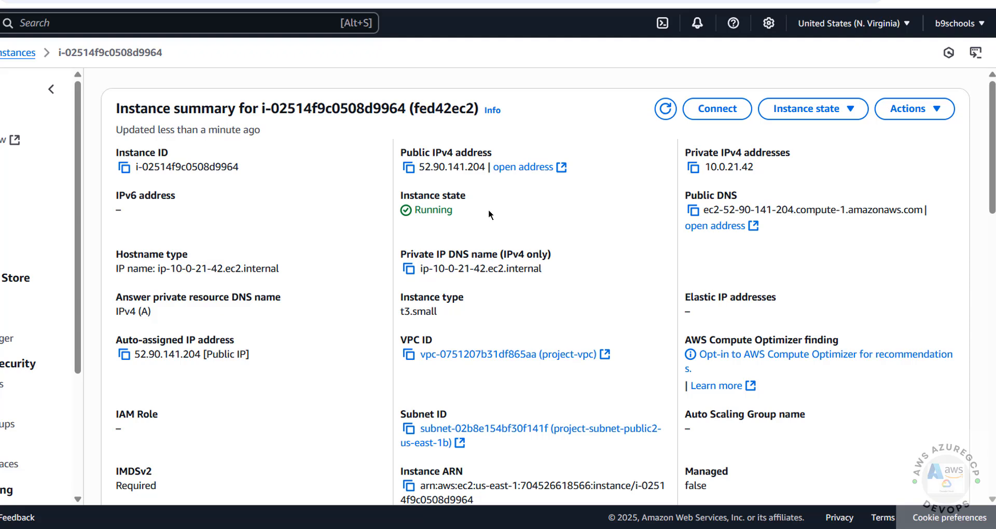
{"action": "left_click_drag", "start_coordinate": [407, 152], "coordinate": [492, 152]}
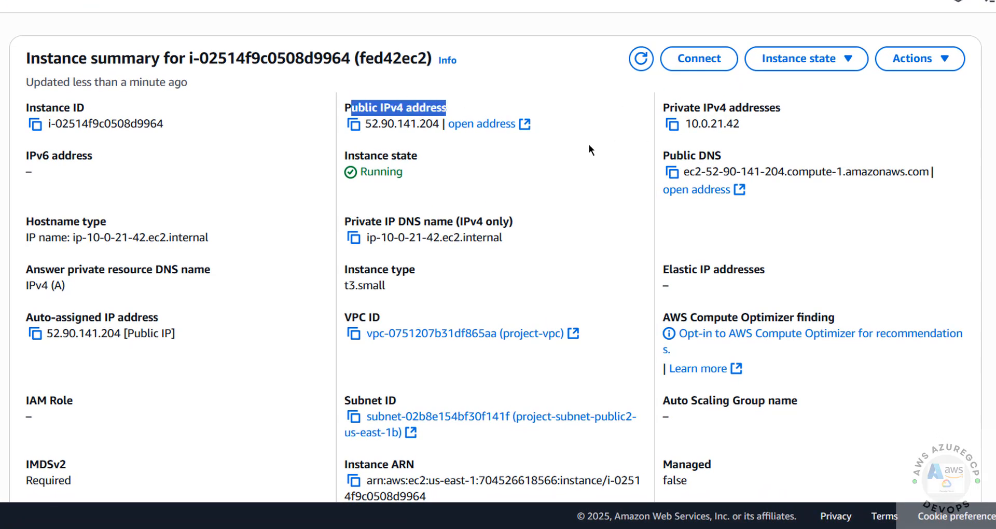
{"action": "left_click", "coordinate": [406, 109]}
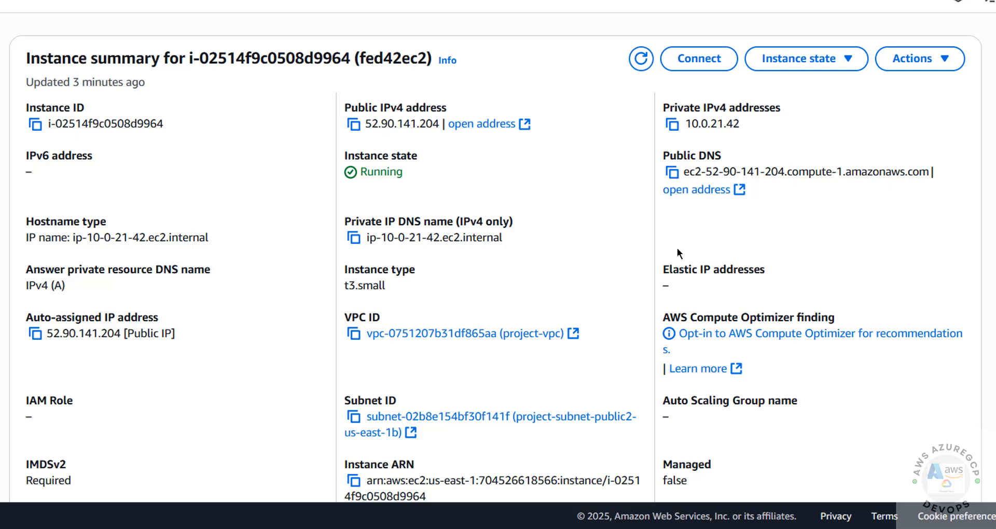
Step: Look through the instance's details, status checks, monitoring, security, networking, storage and tags
{"action": "scroll", "coordinate": [579, 233], "scroll_direction": "down", "scroll_amount": 9}
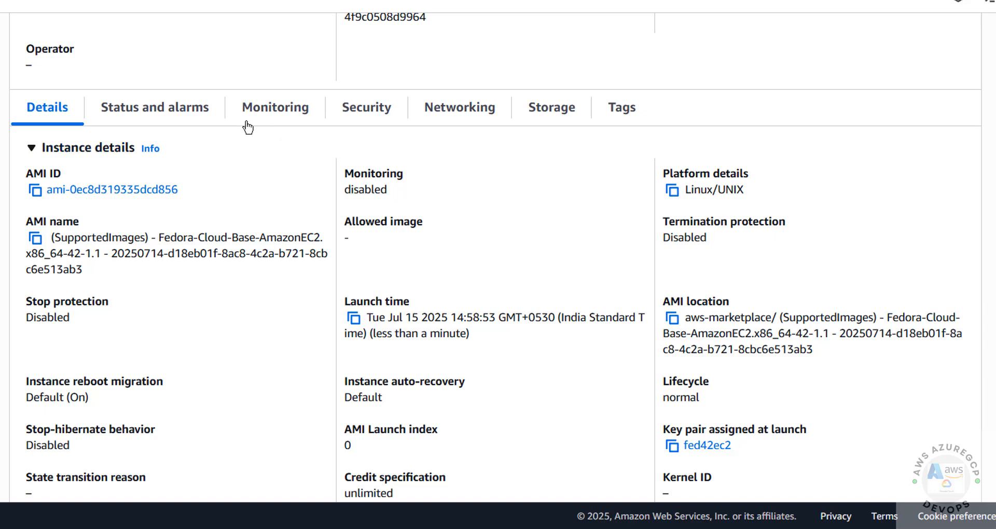
{"action": "left_click", "coordinate": [197, 118]}
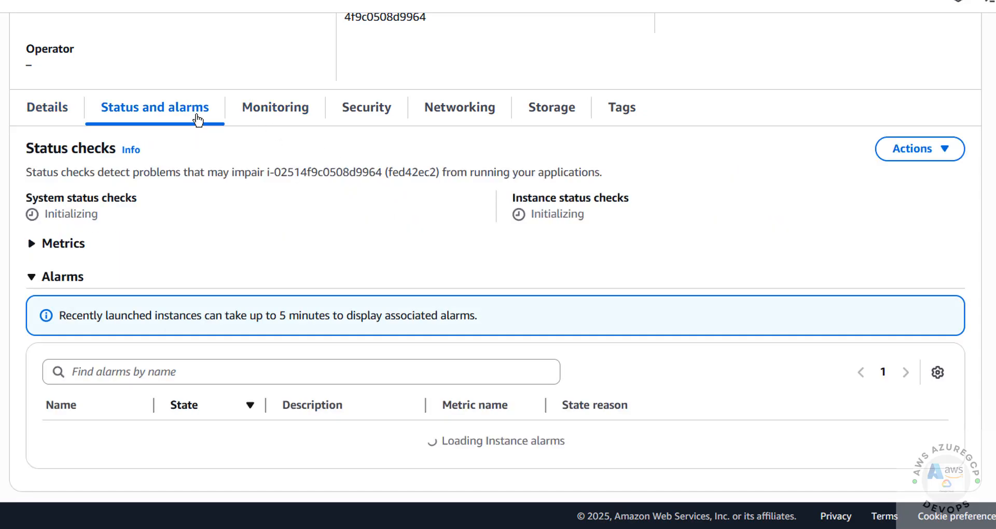
{"action": "left_click", "coordinate": [272, 111]}
{"action": "left_click", "coordinate": [351, 111]}
{"action": "left_click", "coordinate": [437, 120]}
{"action": "left_click", "coordinate": [563, 117]}
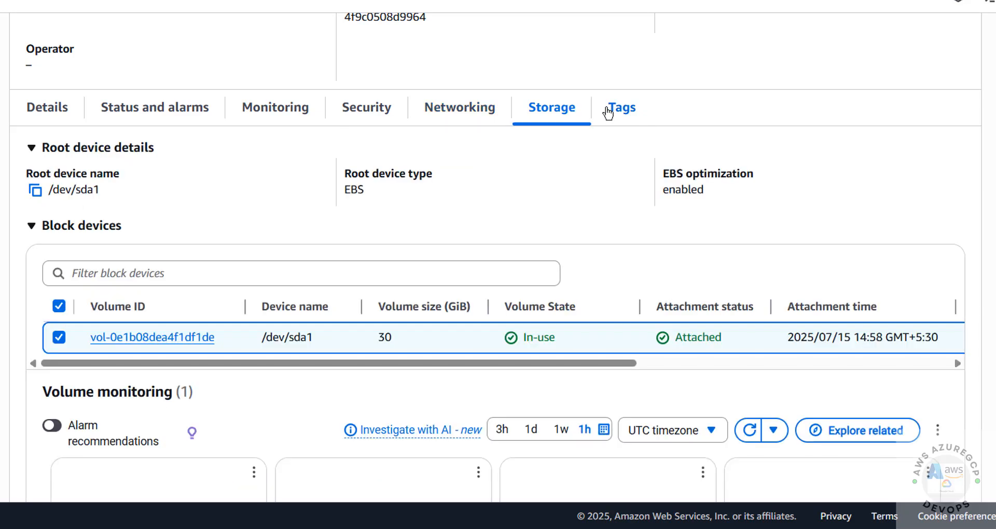
{"action": "left_click", "coordinate": [612, 108]}
{"action": "scroll", "coordinate": [665, 243], "scroll_direction": "up", "scroll_amount": 4}
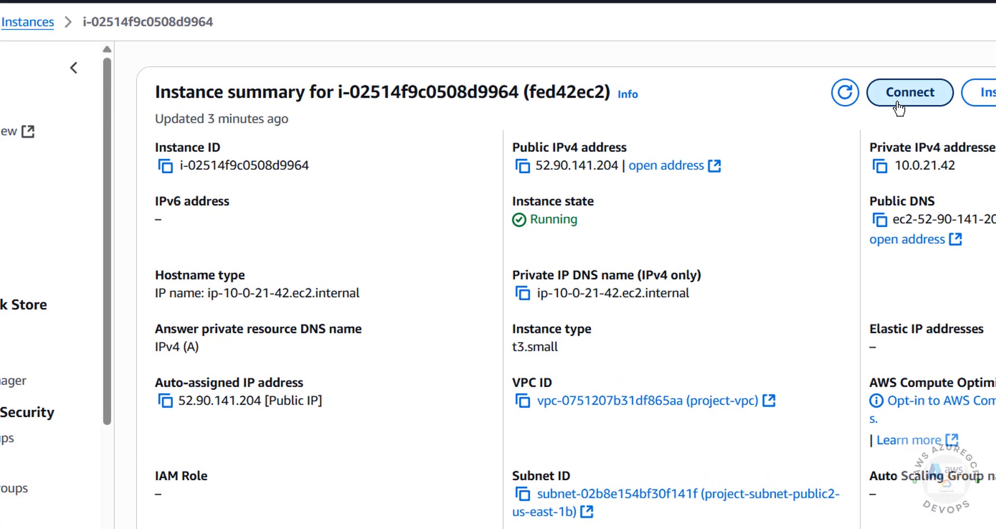
Step: Copy the example ssh command from the instance's SSH client connection instructions and open a Windows Command Prompt
{"action": "left_click", "coordinate": [698, 60]}
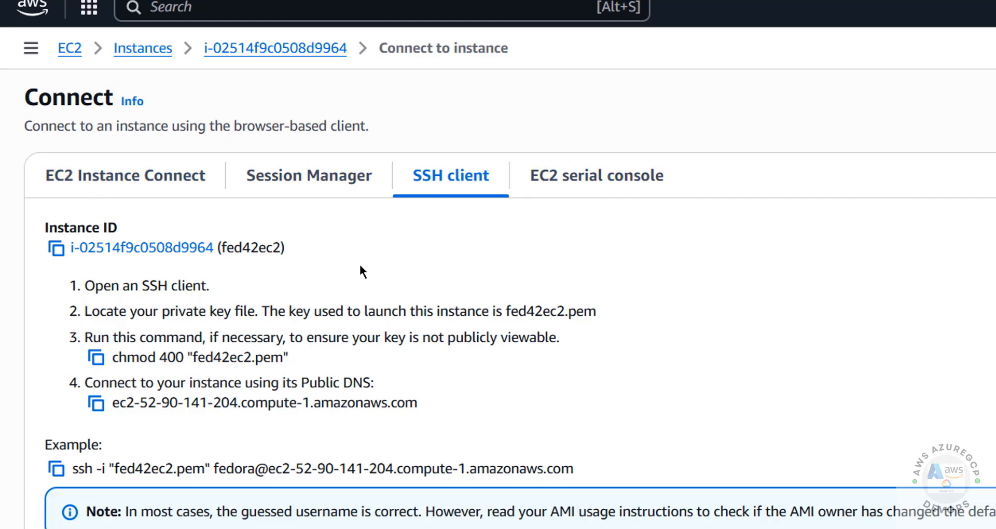
{"action": "left_click", "coordinate": [57, 468]}
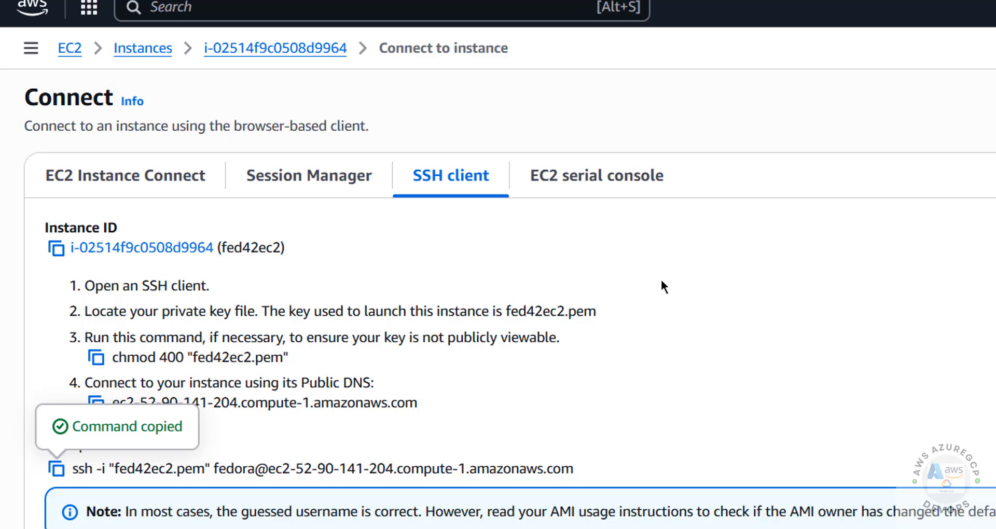
{"action": "key", "text": "super+r"}
{"action": "type", "text": "cmd"}
{"action": "key", "text": "Return"}
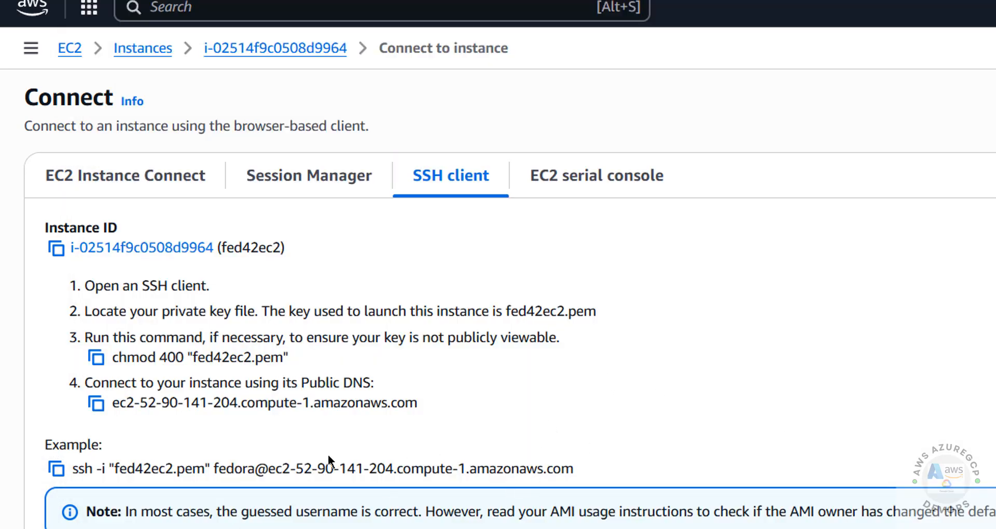
{"action": "left_click_drag", "start_coordinate": [136, 469], "coordinate": [543, 468]}
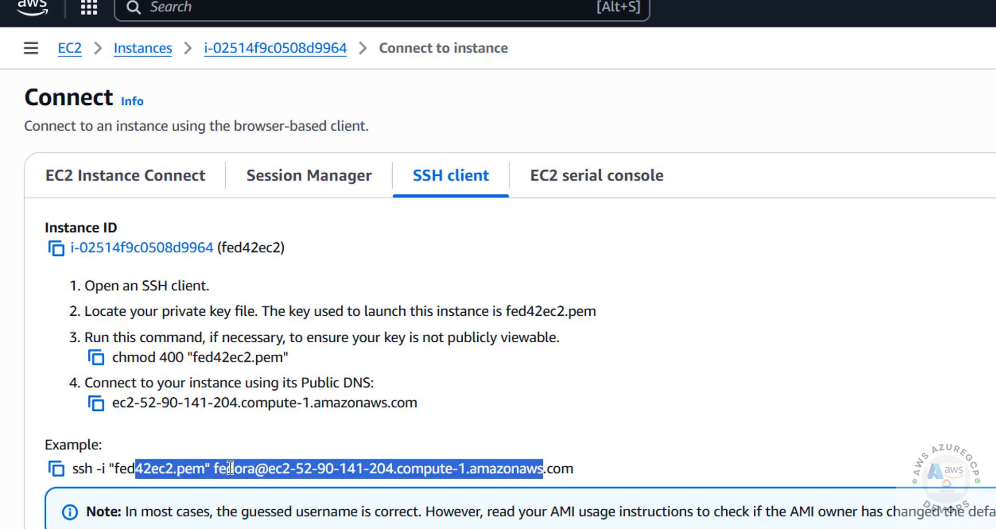
{"action": "left_click", "coordinate": [175, 468]}
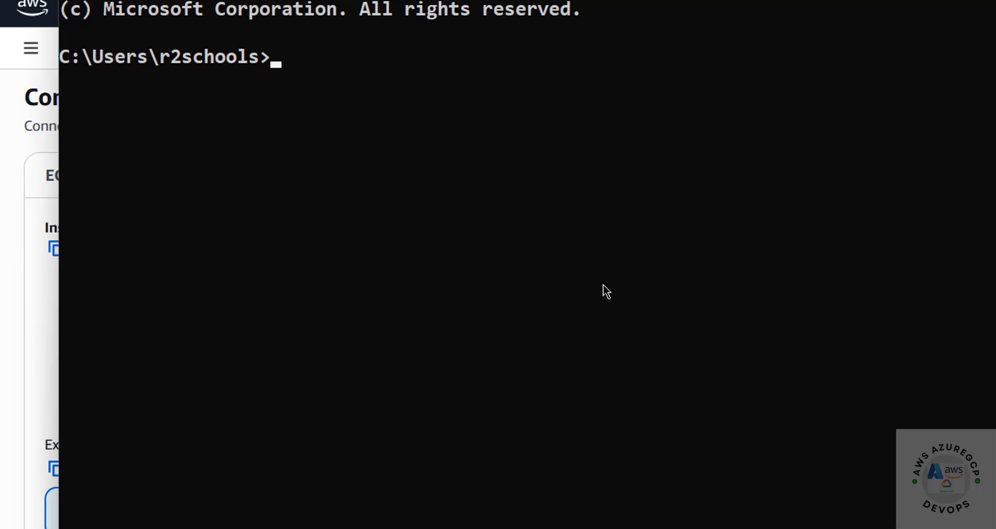
Step: Change to the Downloads folder and list its key files with dir *.pem
{"action": "type", "text": "cd Downloads"}
{"action": "key", "text": "Return"}
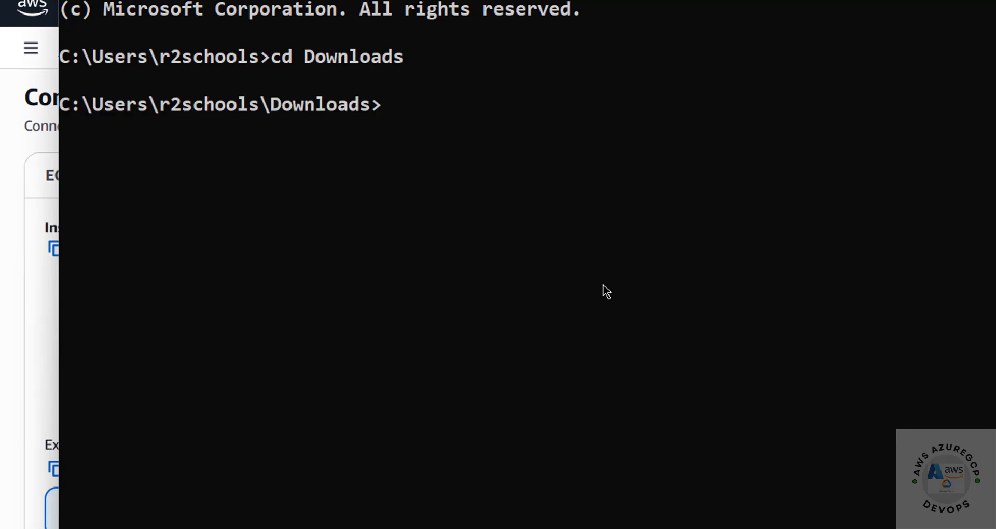
{"action": "type", "text": "dir *.pem"}
{"action": "key", "text": "Return"}
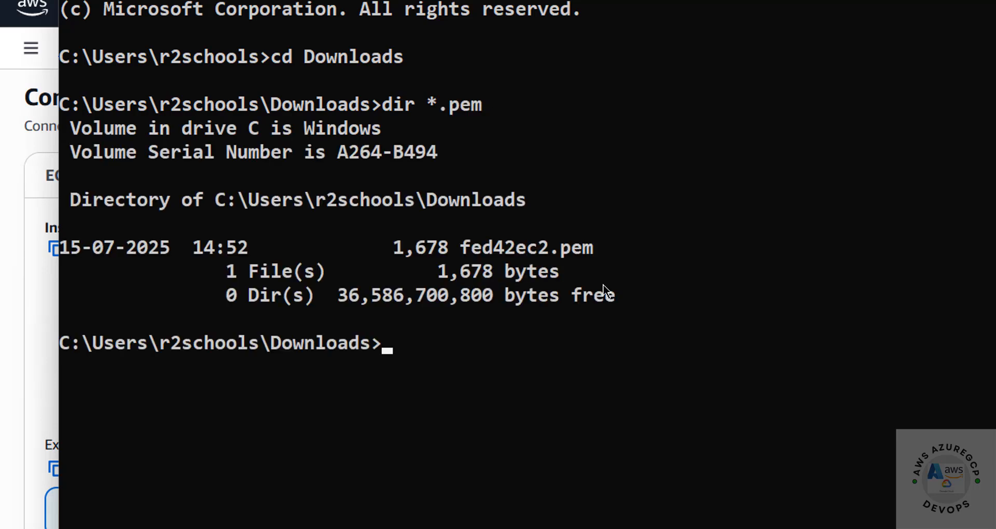
Step: Connect to the instance as fedora by running the copied ssh command with fed42ec2.pem, answering yes to the host authenticity question
{"action": "key", "text": "ctrl+v"}
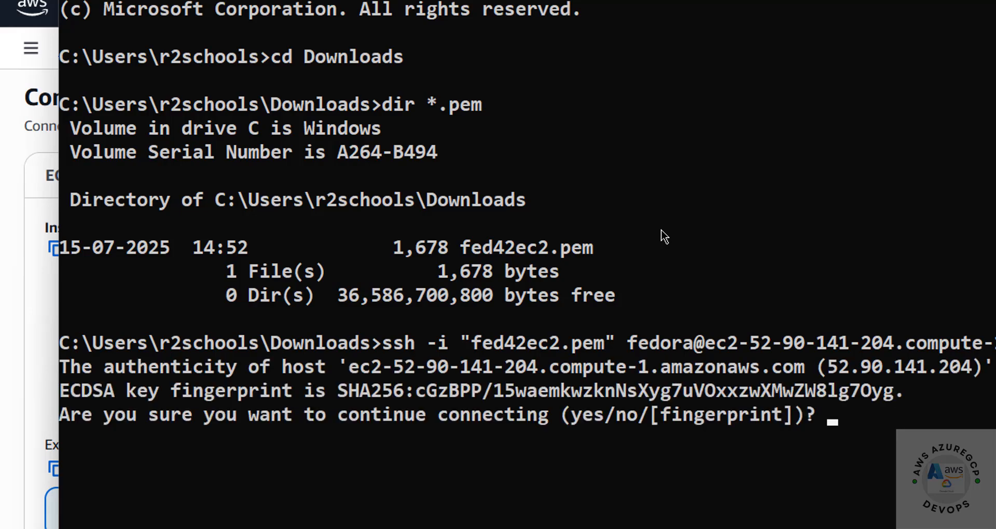
{"action": "type", "text": "yes"}
{"action": "key", "text": "Return"}
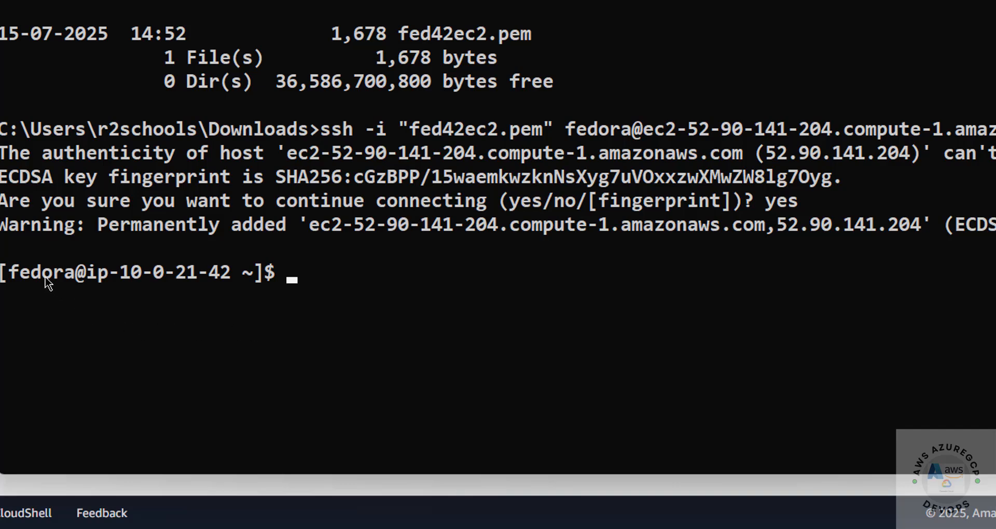
Step: Display the Fedora instance's operating system details with more /etc/os-release and examine its version line
{"action": "left_click_drag", "start_coordinate": [99, 273], "coordinate": [192, 278]}
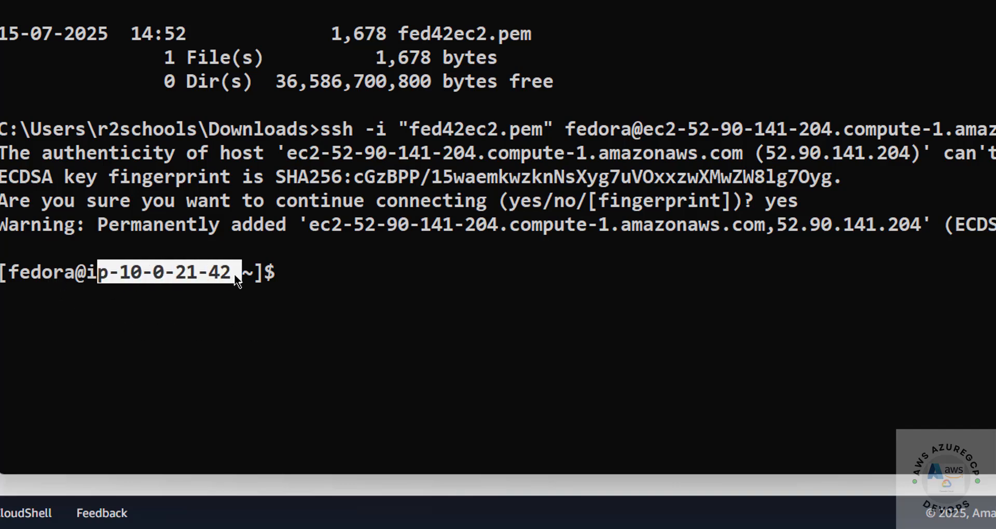
{"action": "left_click", "coordinate": [406, 250]}
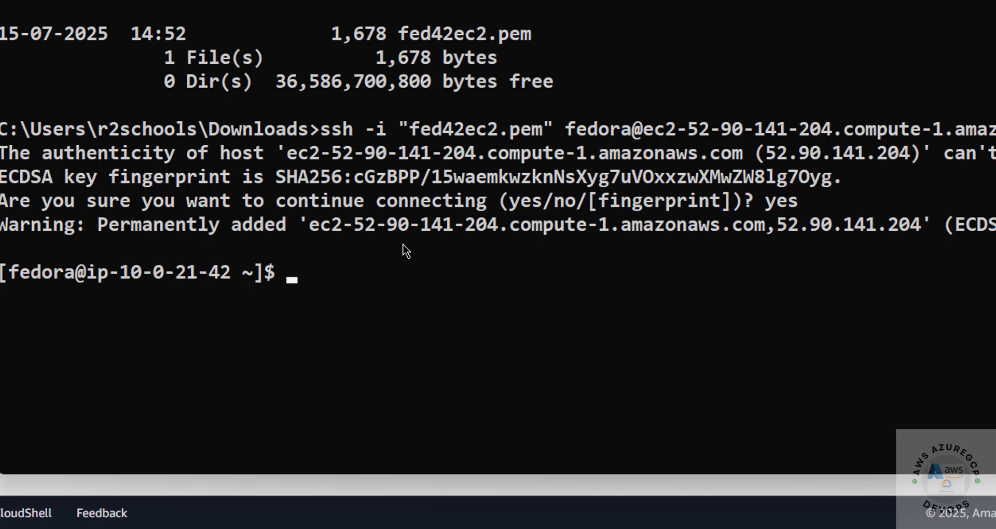
{"action": "type", "text": "more /etc/"}
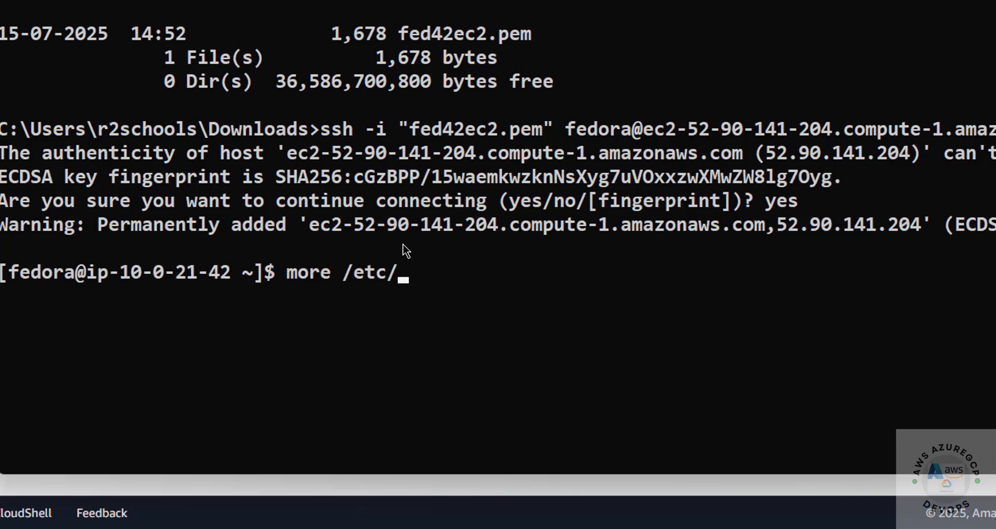
{"action": "type", "text": "os-release"}
{"action": "key", "text": "Return"}
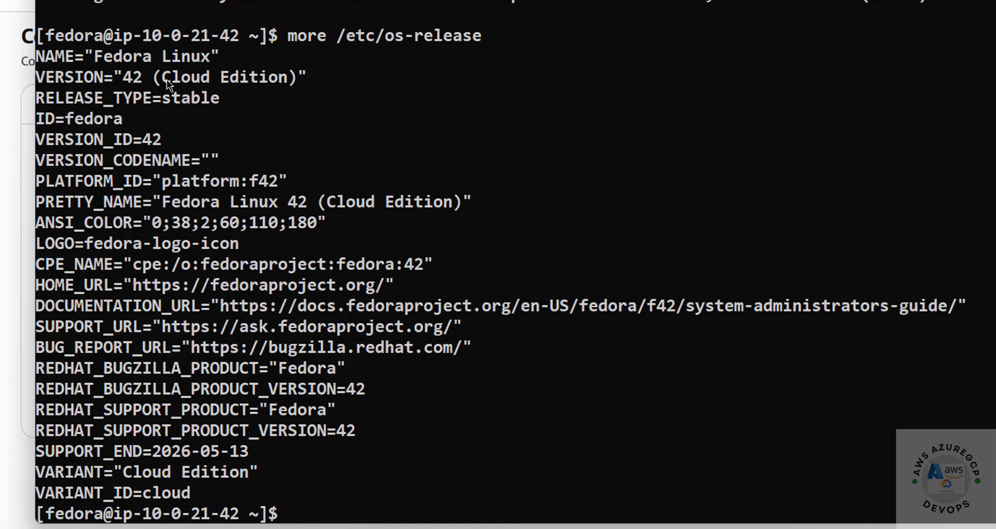
{"action": "left_click_drag", "start_coordinate": [163, 78], "coordinate": [307, 79]}
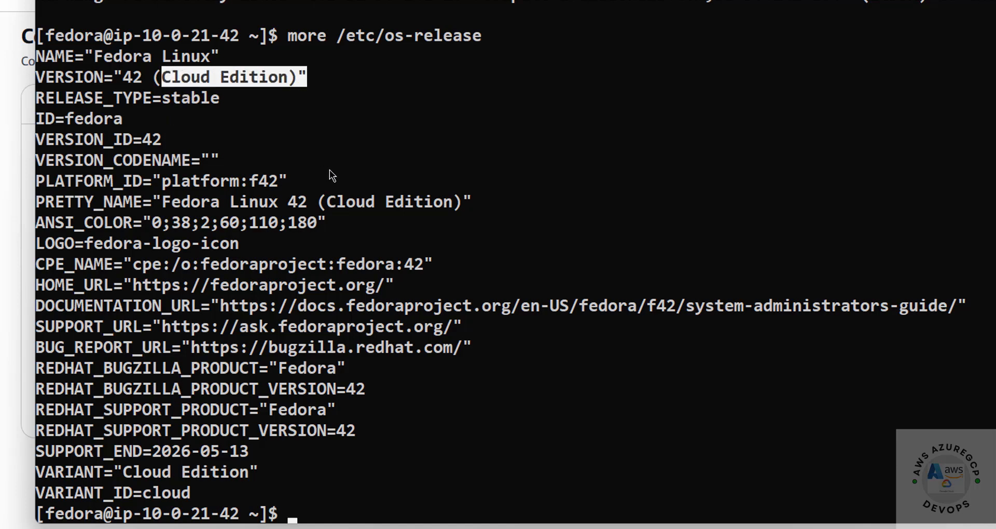
{"action": "left_click", "coordinate": [311, 229]}
Step: Clear the terminal and upgrade all packages with sudo dnf update && sudo dnf upgrade, answering y to the transaction and OpenPGP key import
{"action": "key", "text": "ctrl+l"}
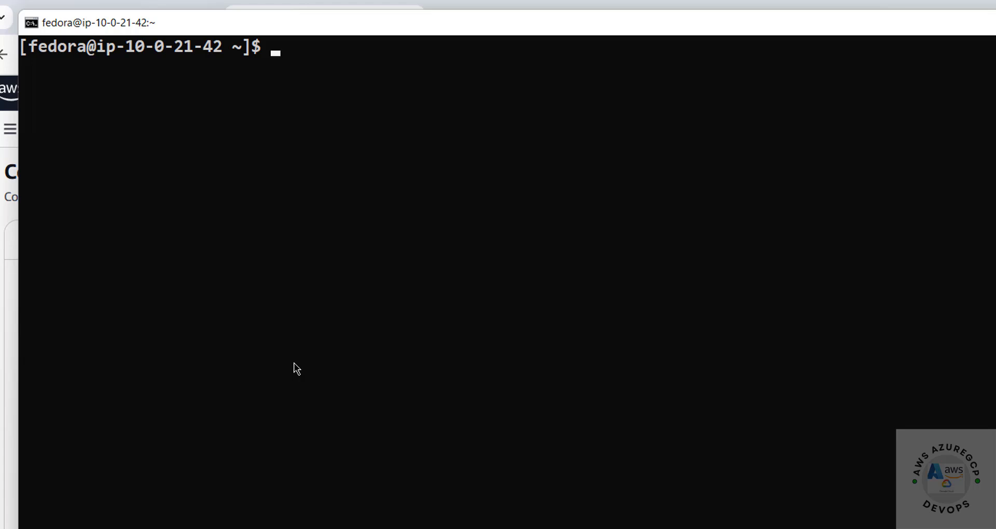
{"action": "type", "text": "sudo dnf u"}
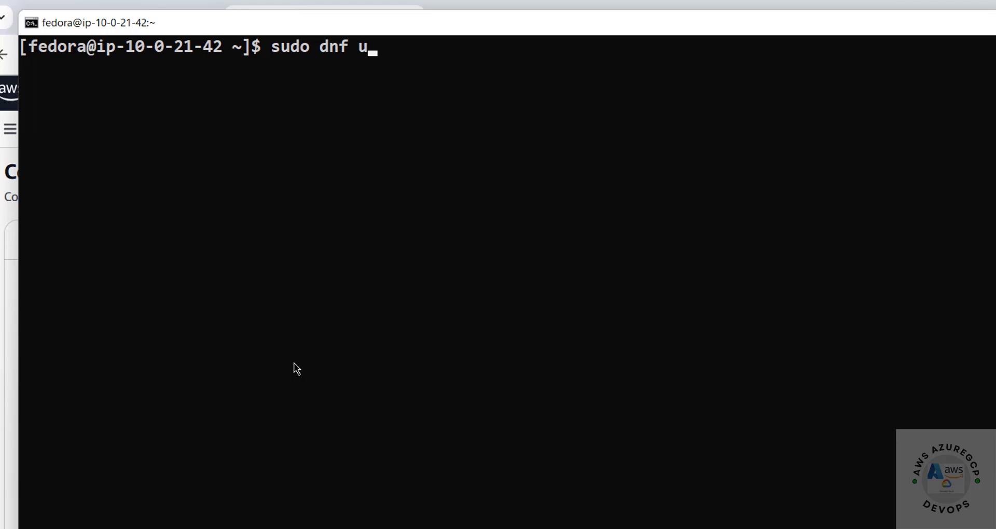
{"action": "type", "text": "pdate && sudo "}
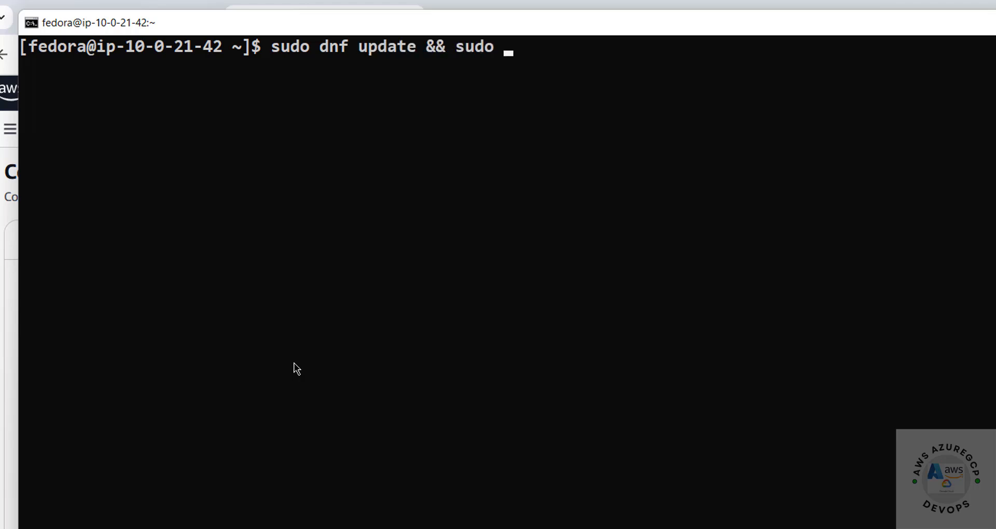
{"action": "type", "text": "dnf upgrade"}
{"action": "key", "text": "Return"}
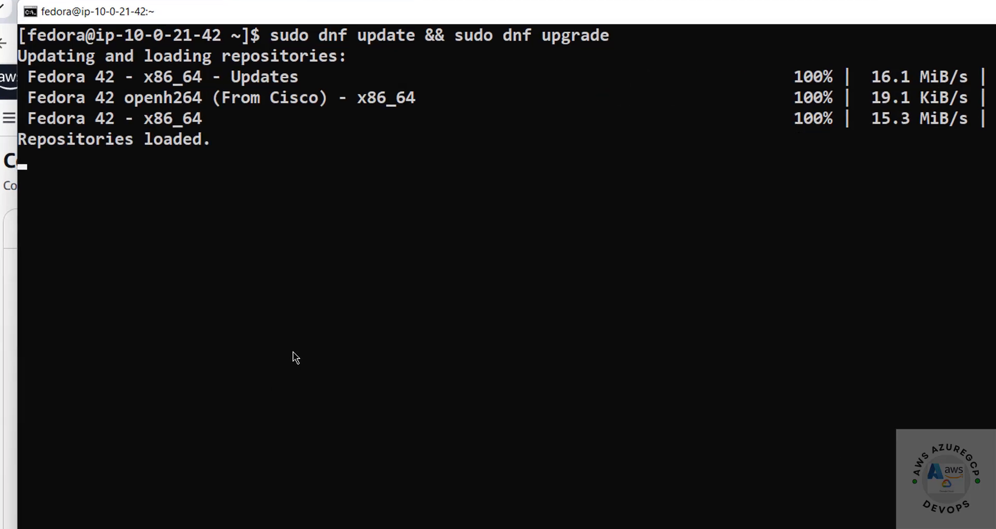
{"action": "type", "text": "y"}
{"action": "key", "text": "Return"}
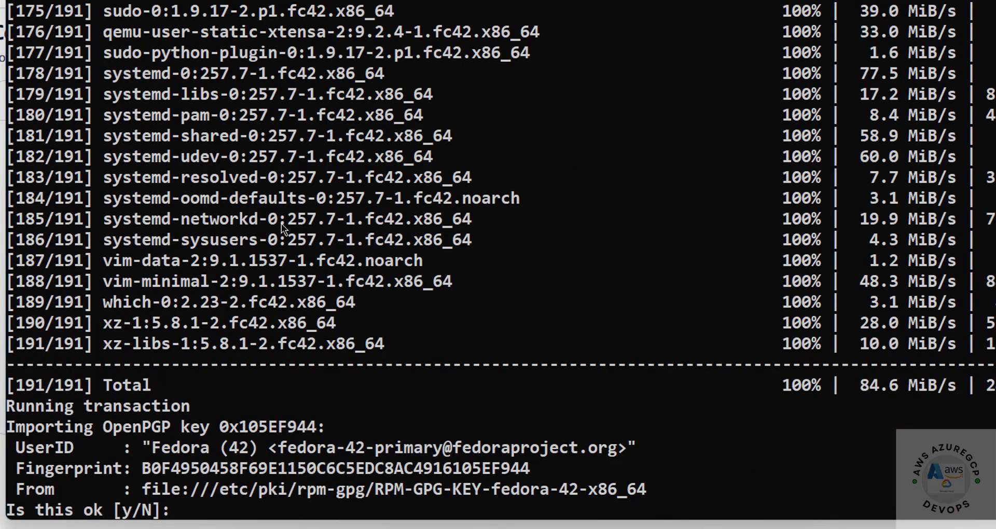
{"action": "type", "text": "y"}
{"action": "key", "text": "Return"}
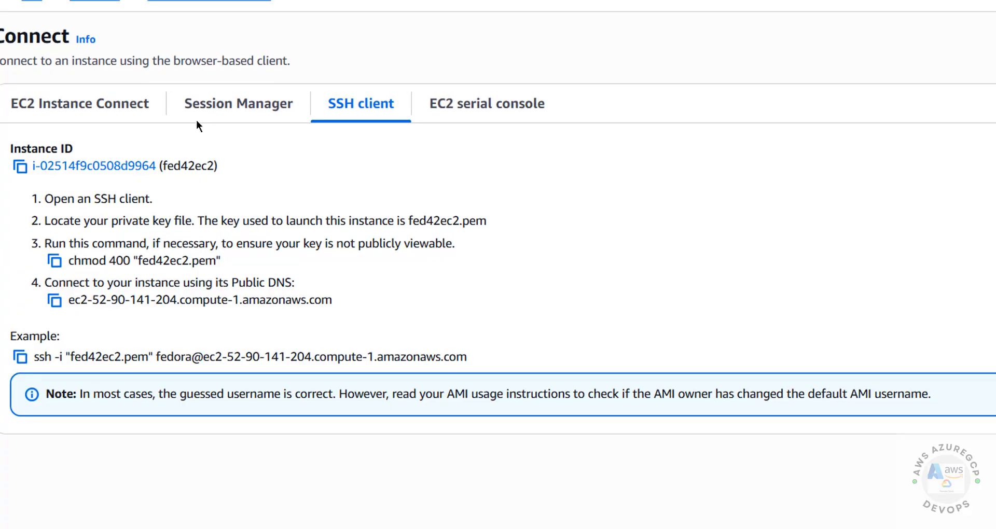
Step: Look through fed42ec2's state options and its settings, networking and troubleshooting actions in the EC2 console, and check the upgrade's progress in the terminal
{"action": "left_click", "coordinate": [249, 93]}
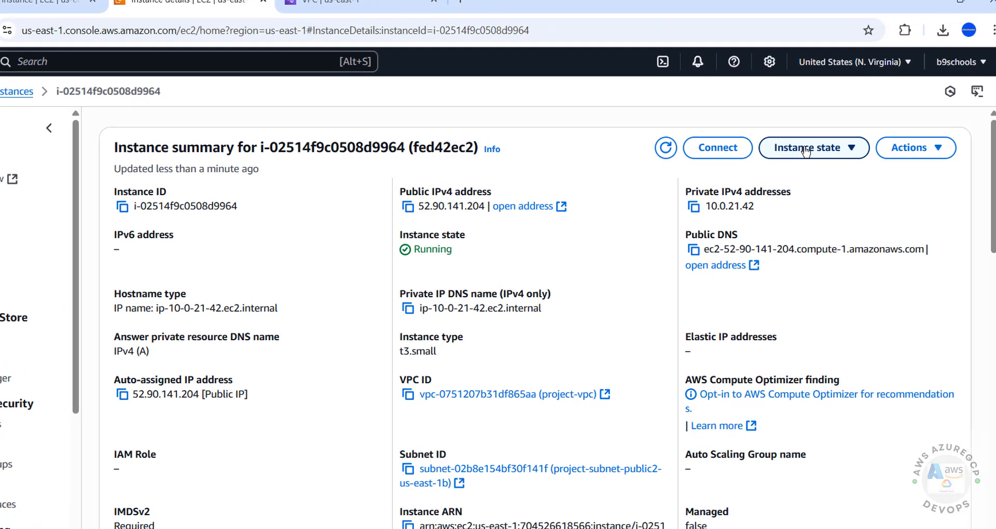
{"action": "left_click", "coordinate": [806, 152]}
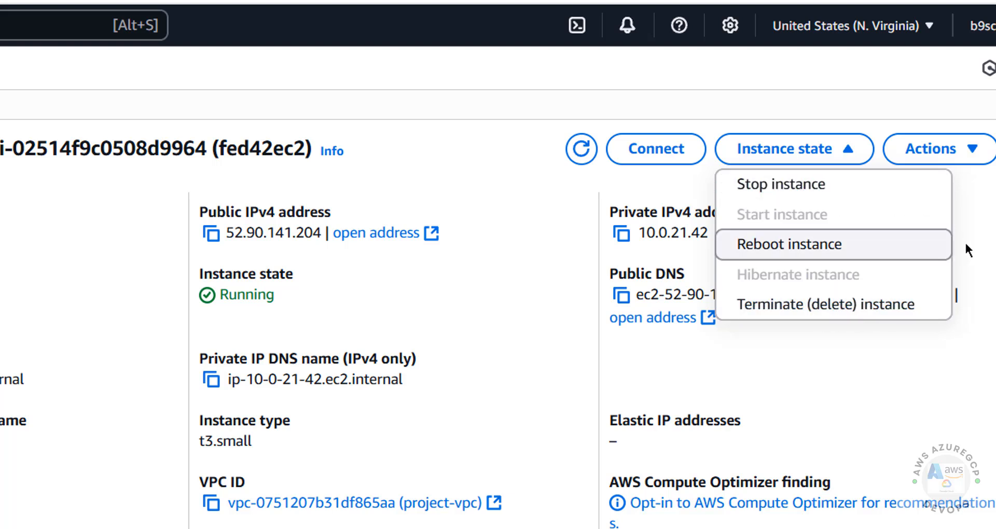
{"action": "left_click", "coordinate": [984, 198]}
{"action": "left_click", "coordinate": [991, 146]}
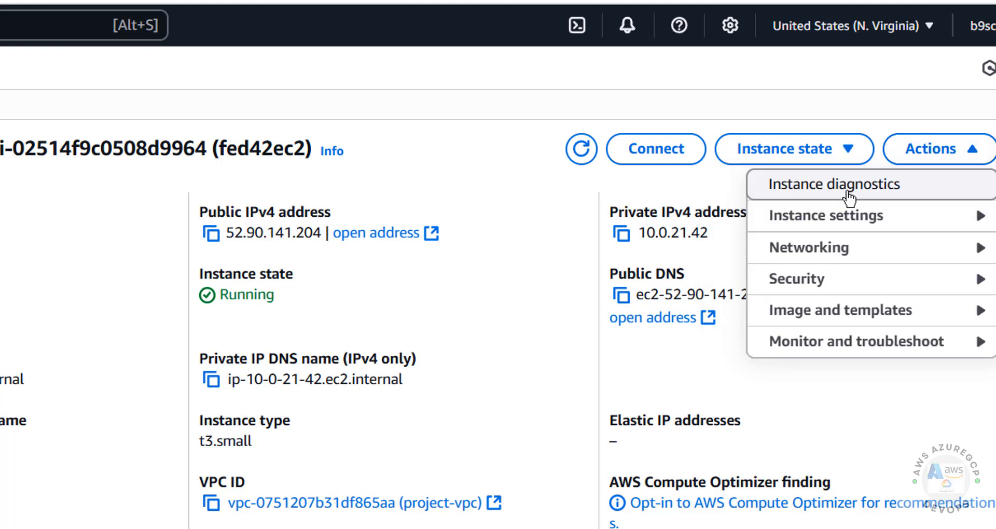
{"action": "mouse_move", "coordinate": [841, 216]}
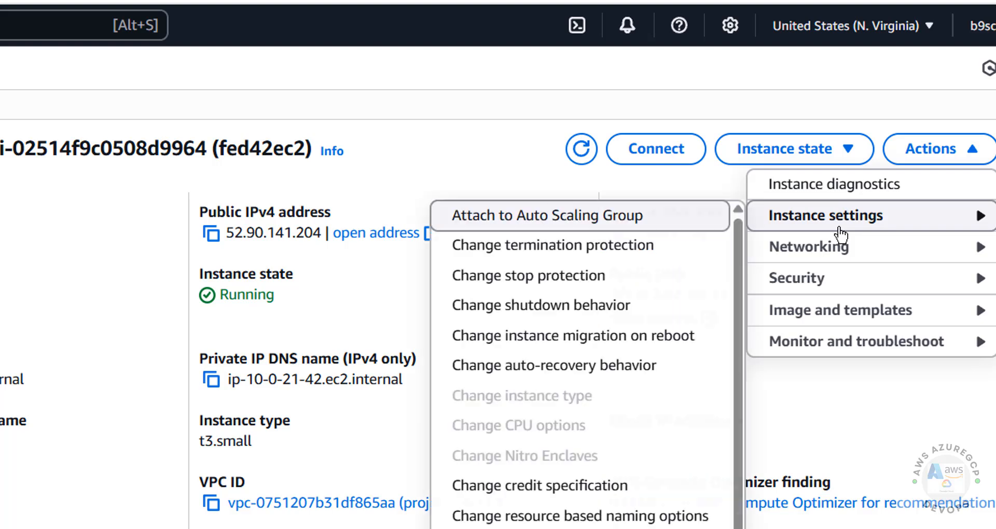
{"action": "scroll", "coordinate": [576, 423], "scroll_direction": "down", "scroll_amount": 2}
{"action": "scroll", "coordinate": [576, 467], "scroll_direction": "up", "scroll_amount": 2}
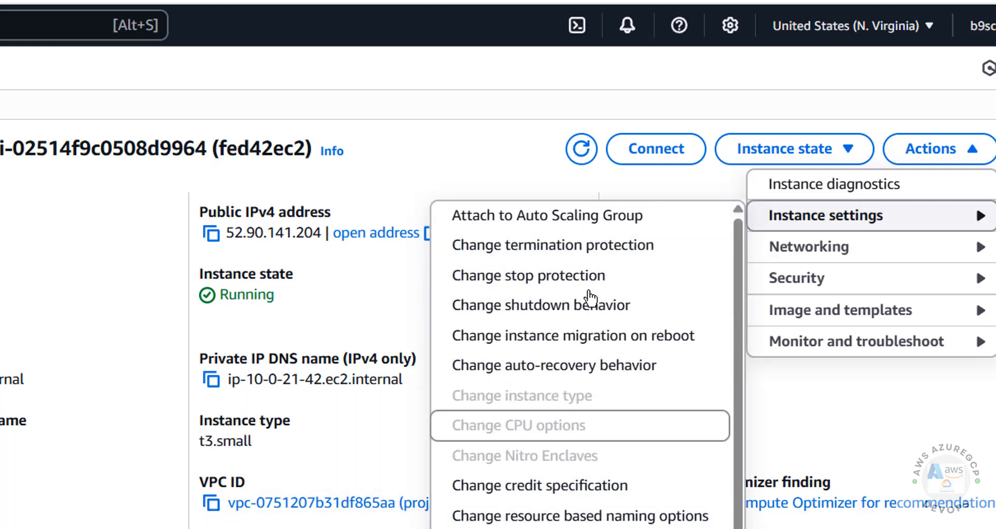
{"action": "mouse_move", "coordinate": [843, 251]}
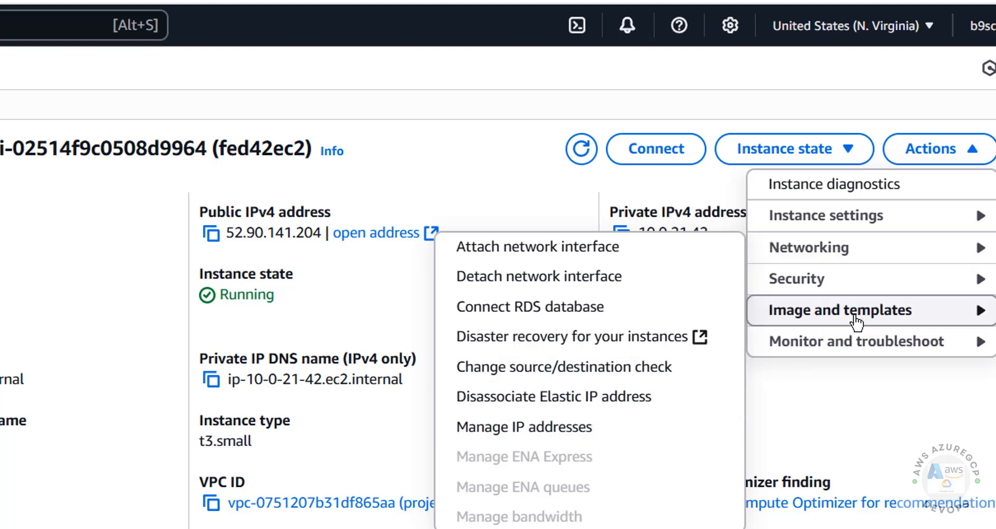
{"action": "mouse_move", "coordinate": [791, 314]}
{"action": "mouse_move", "coordinate": [836, 347]}
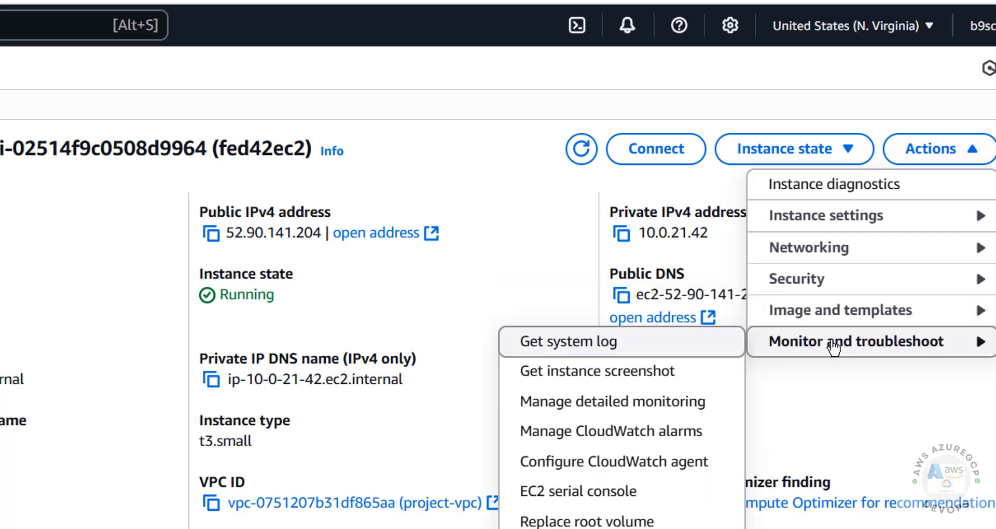
{"action": "left_click", "coordinate": [469, 107]}
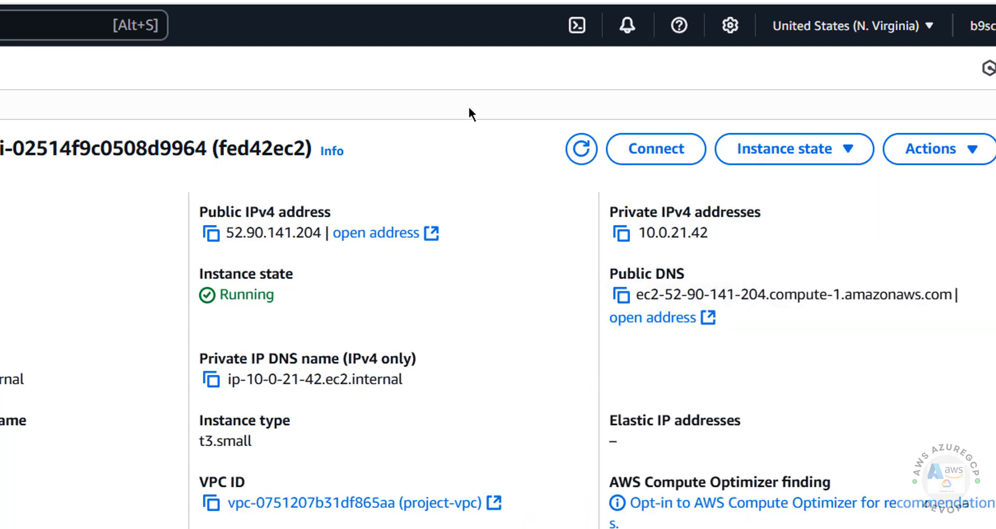
{"action": "key", "text": "alt+Tab"}
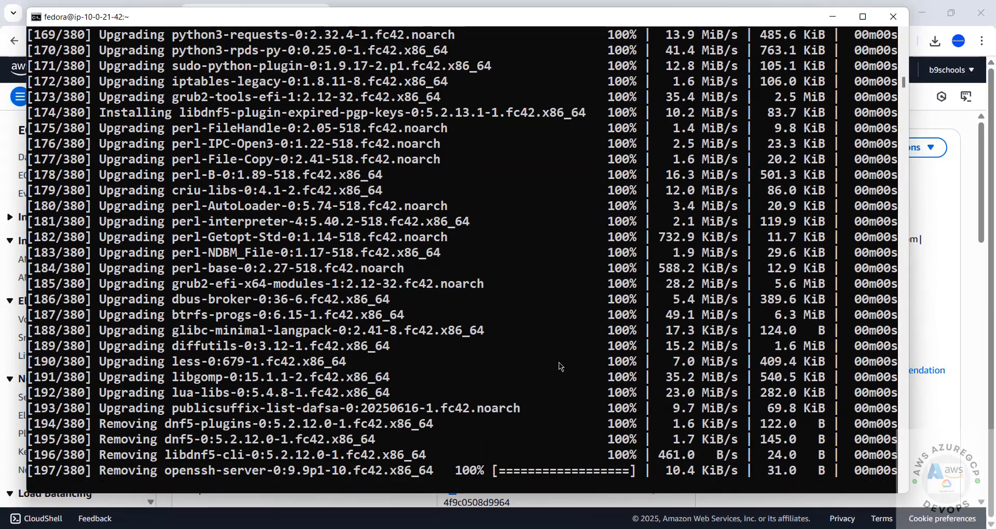
{"action": "left_click", "coordinate": [967, 328]}
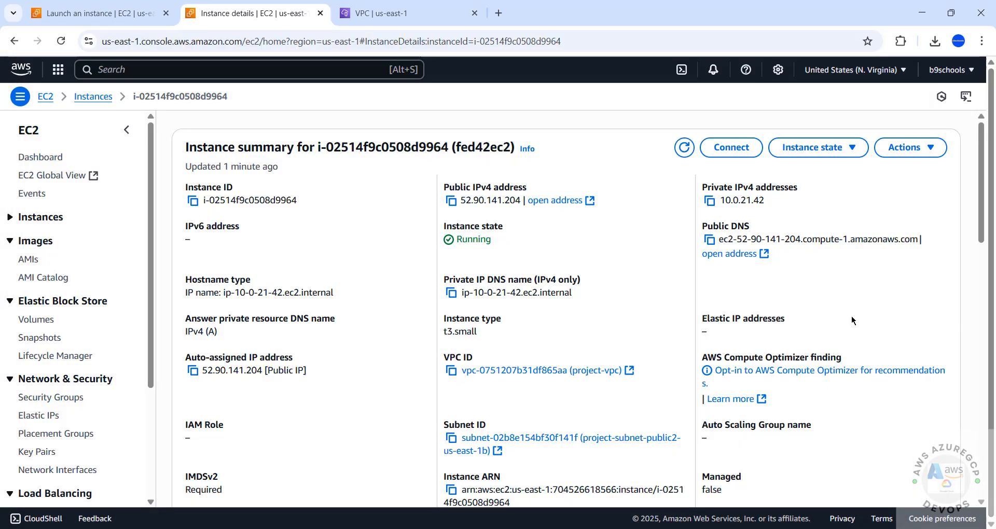